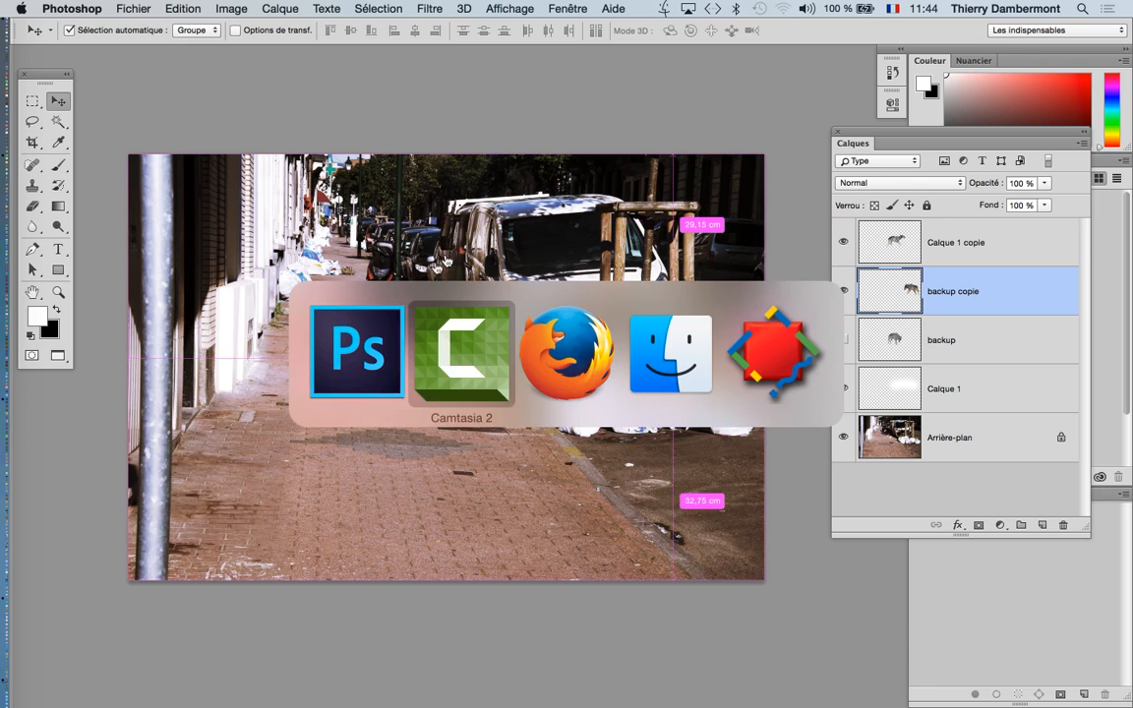
- Try copying the selected wolf from the Arrière-plan layer onto its own layer with Calque par Copier
key("super+shift+Tab")
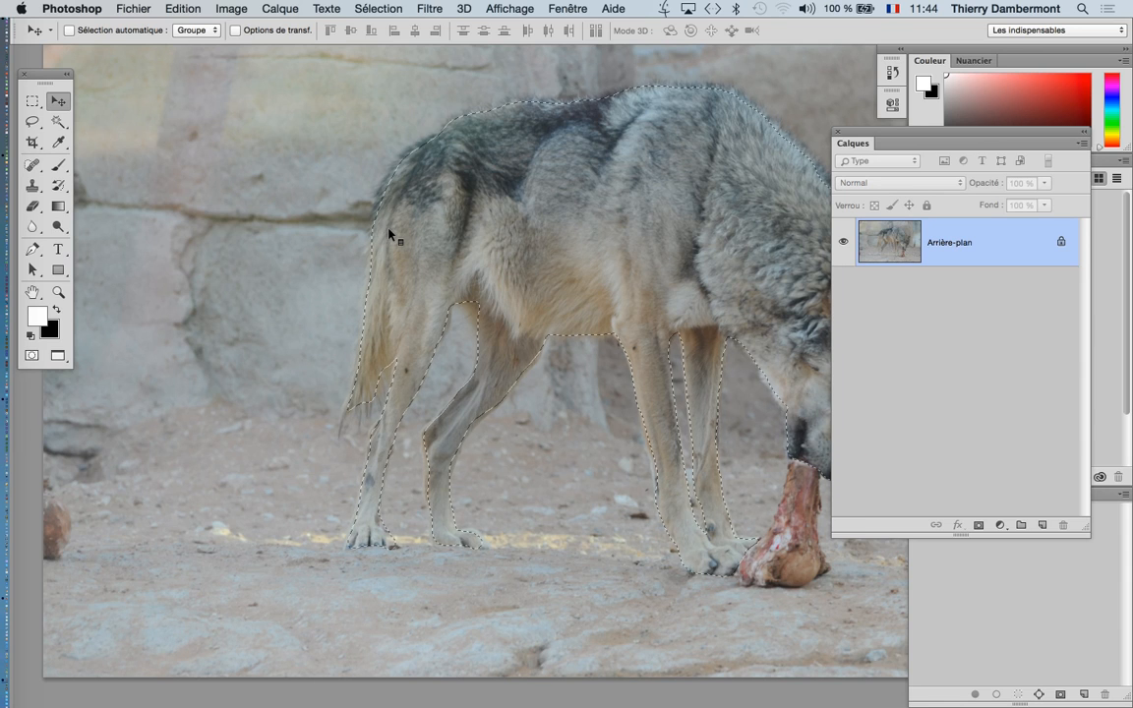
key("super+minus")
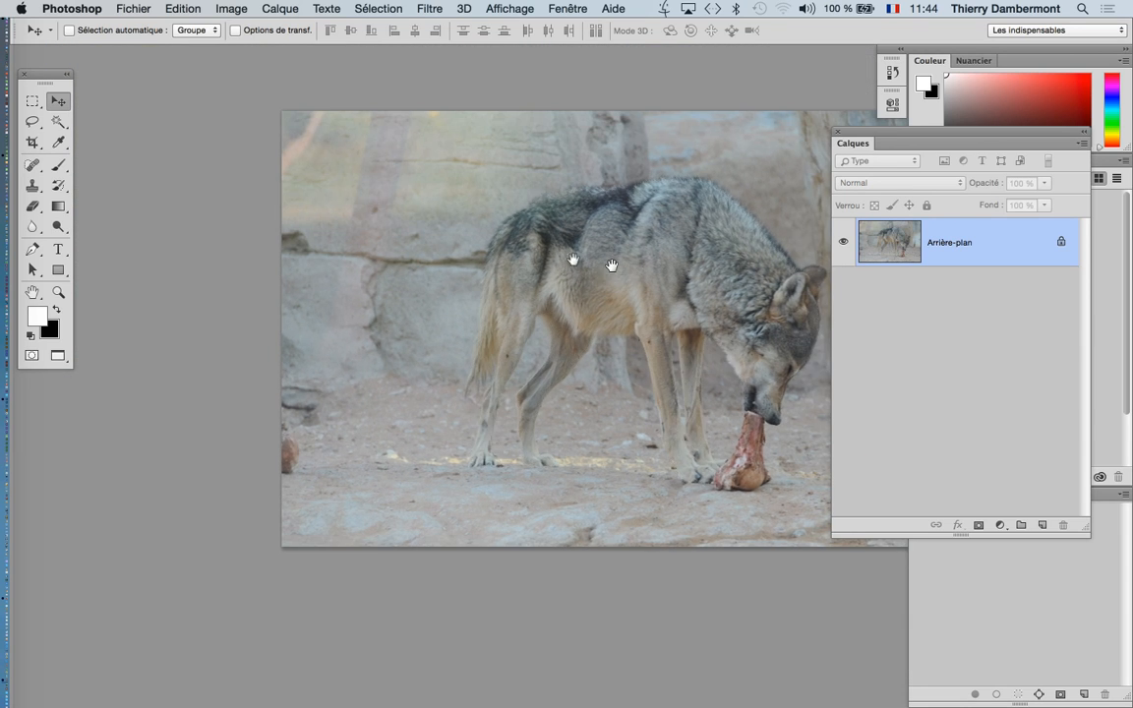
left_click_drag(627, 266, 470, 214)
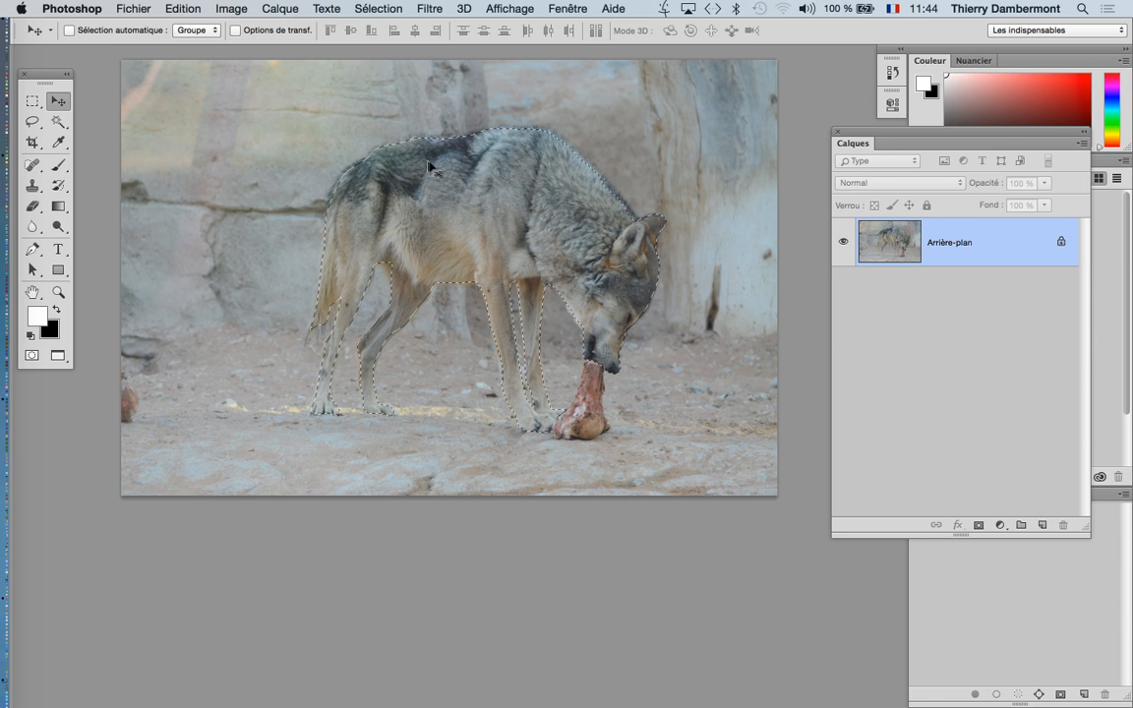
key("super")
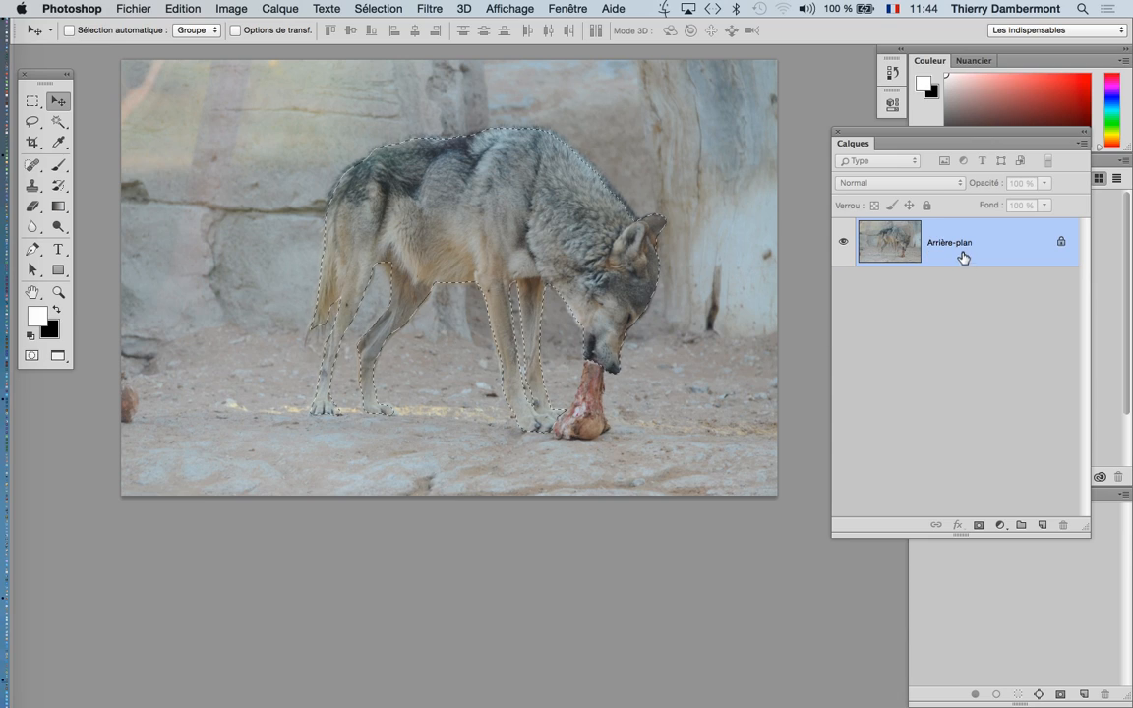
left_click_drag(846, 254, 844, 248)
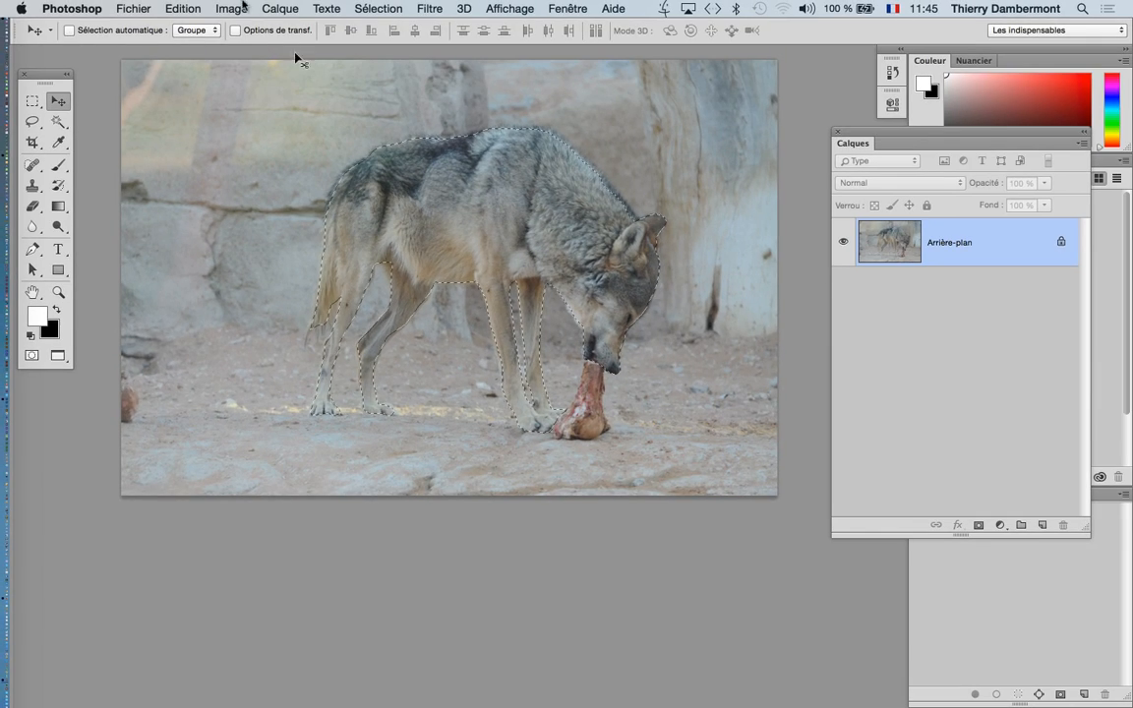
left_click(278, 9)
mouse_move(320, 30)
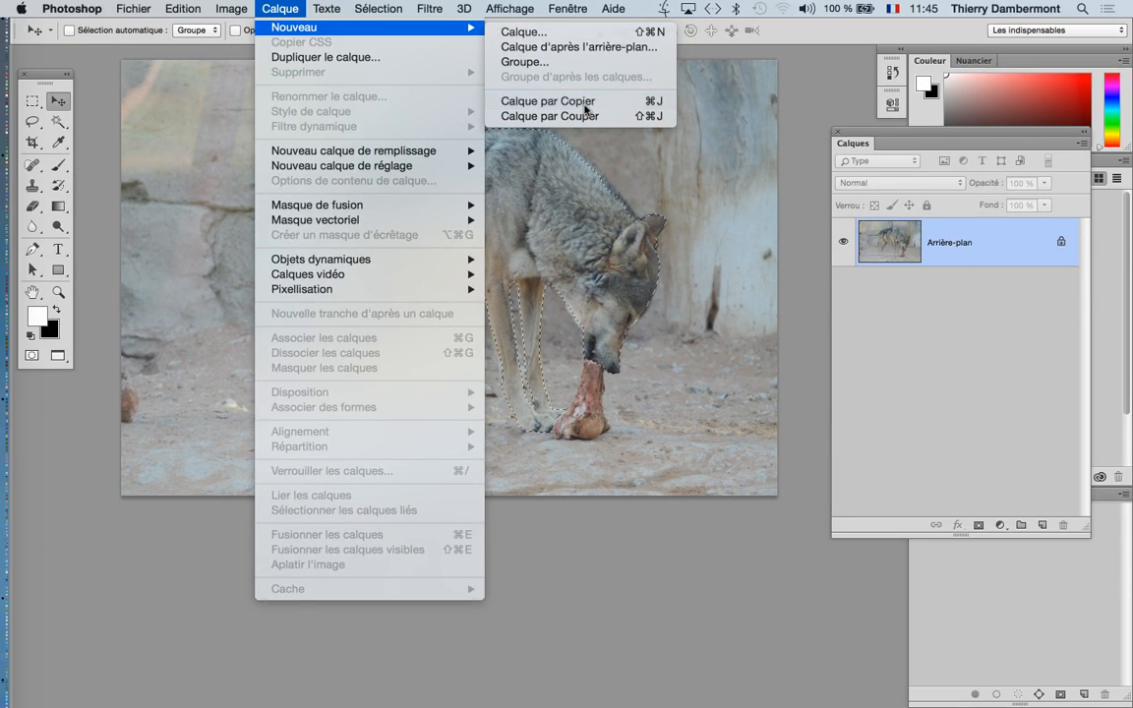
left_click(586, 102)
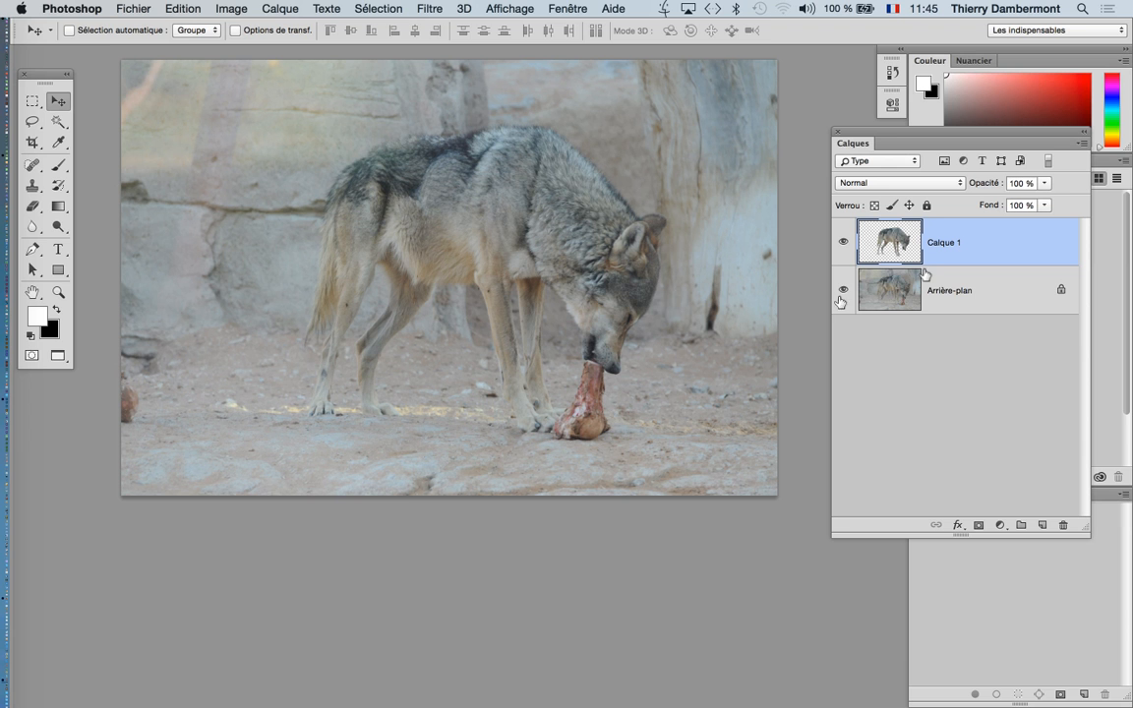
key("super+z")
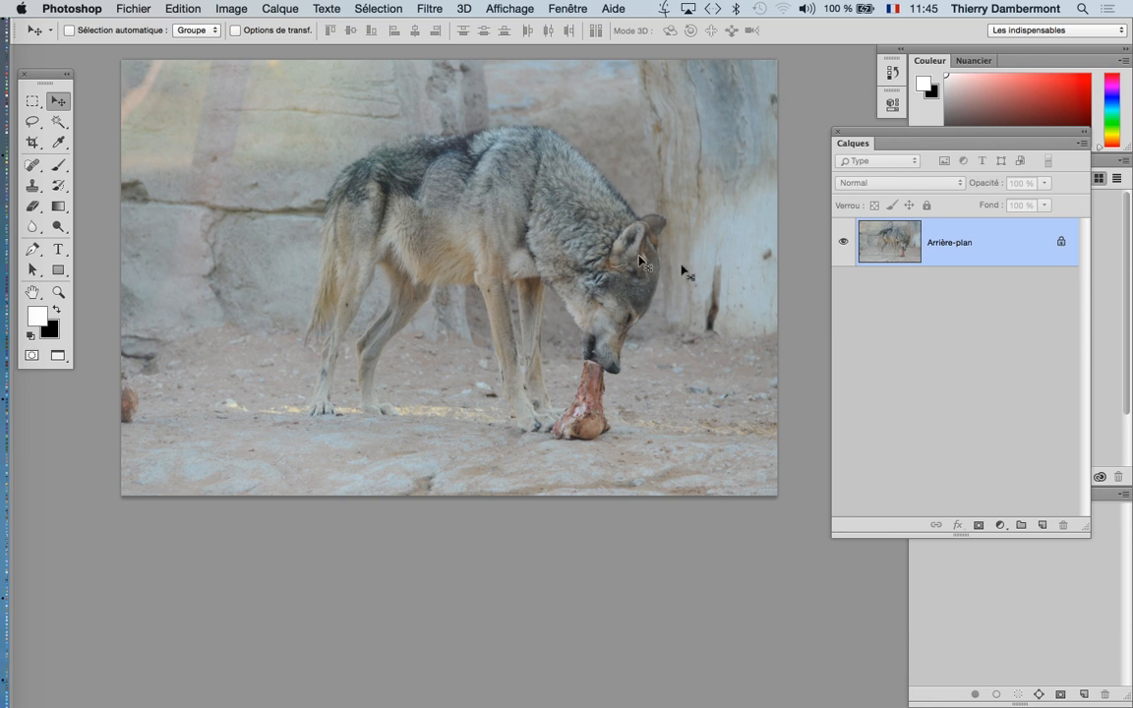
- Clear the current selection, display the image's channels and load the Alpha 1 channel as a selection around the wolf
key("super+d")
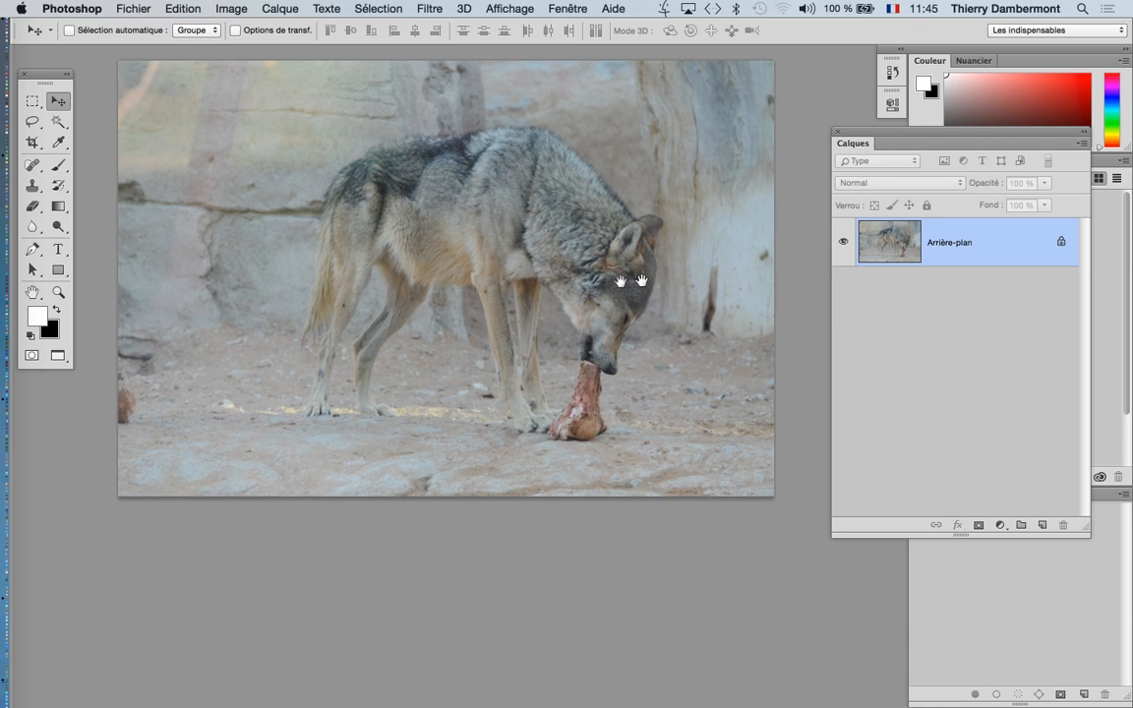
left_click_drag(619, 286, 528, 297)
left_click_drag(864, 135, 652, 376)
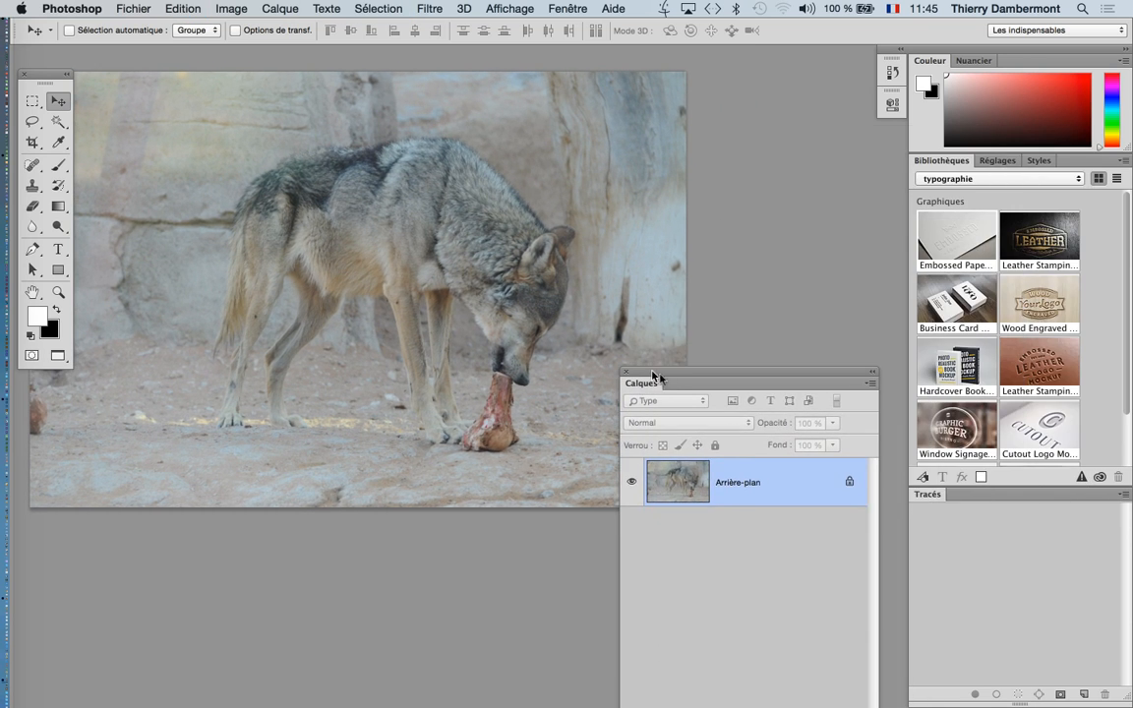
left_click(566, 8)
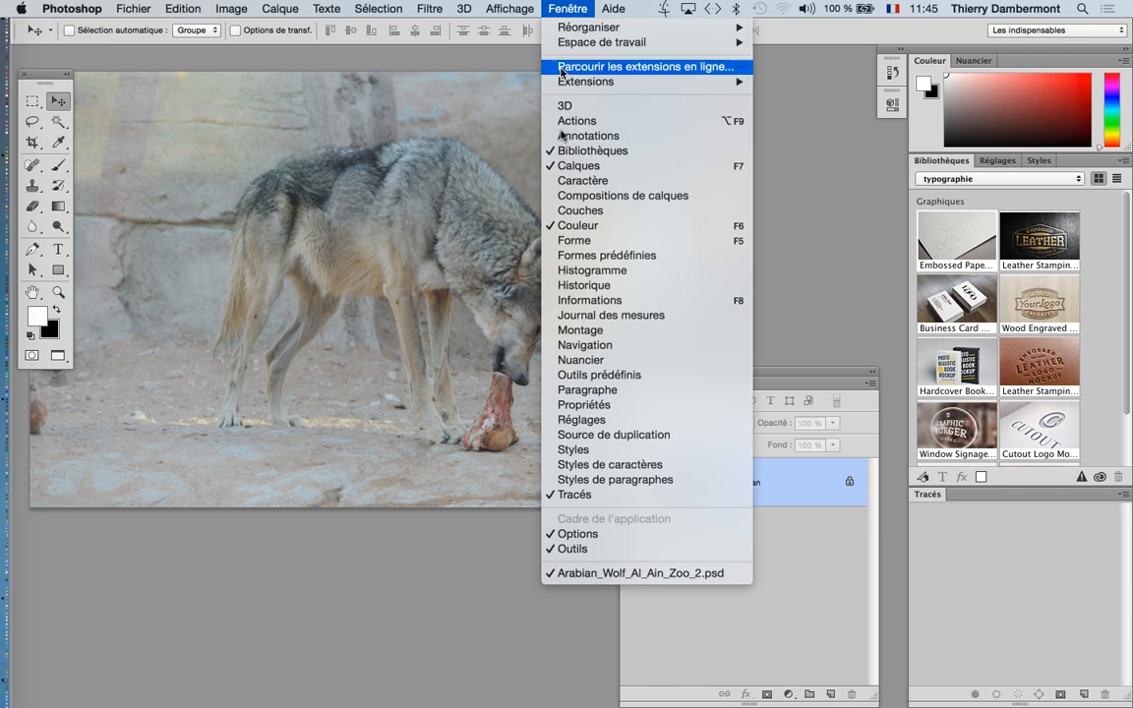
left_click(580, 211)
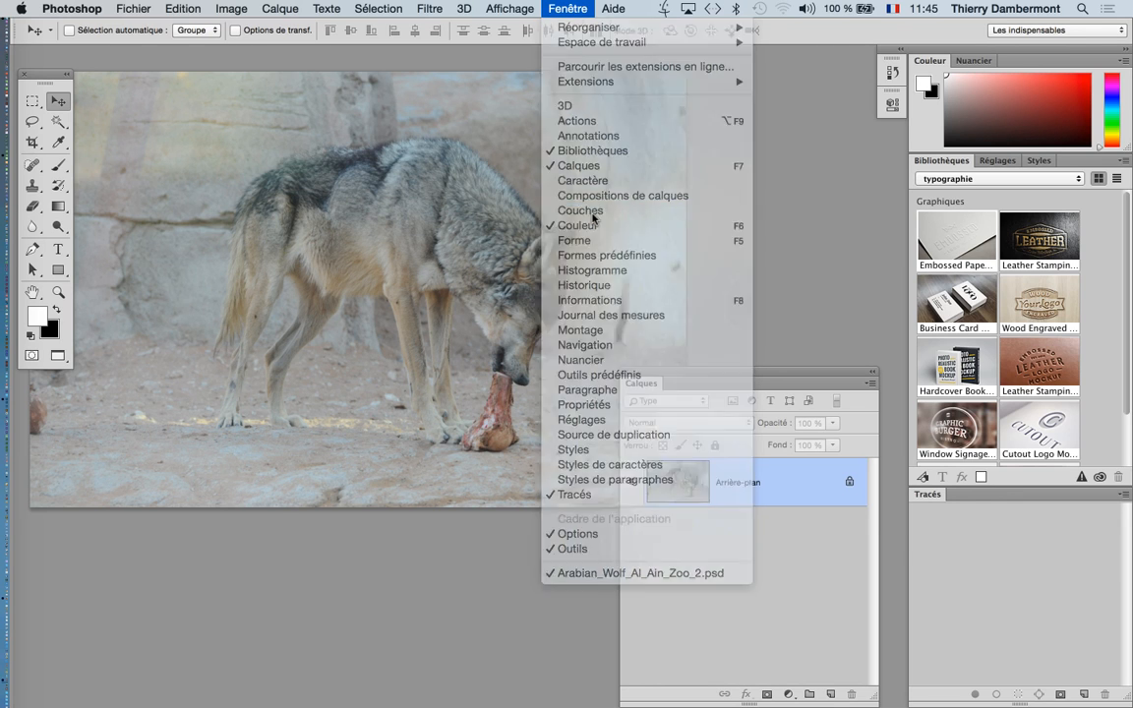
left_click_drag(211, 415, 760, 65)
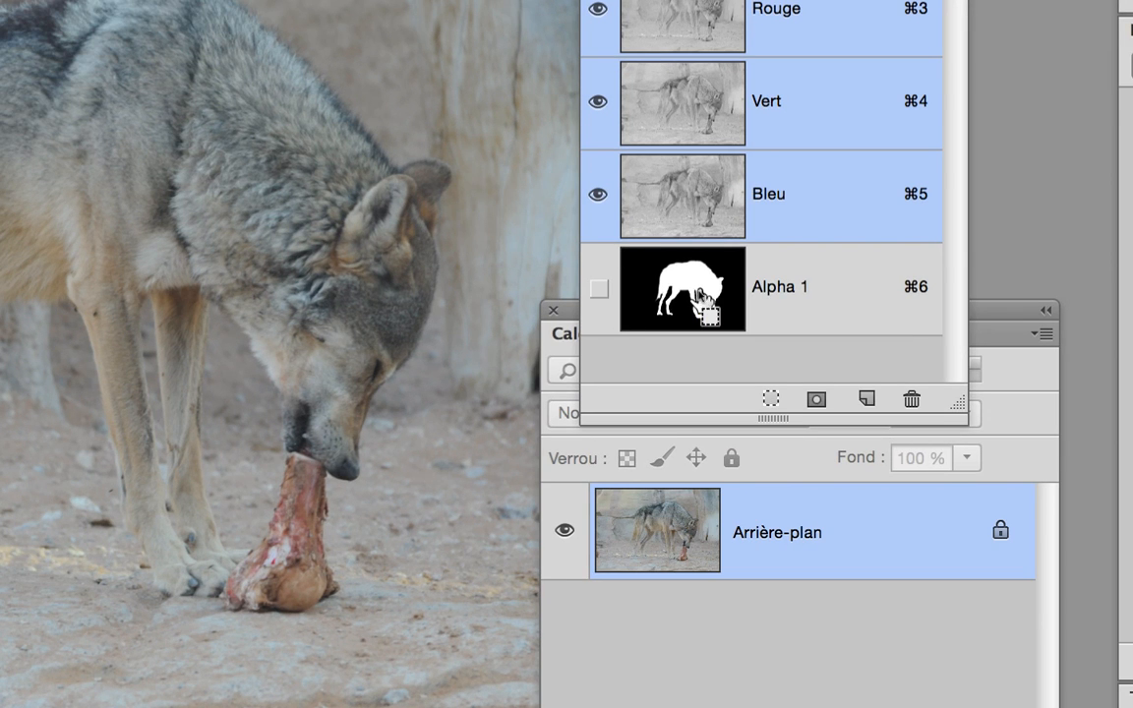
left_click(698, 295, "super")
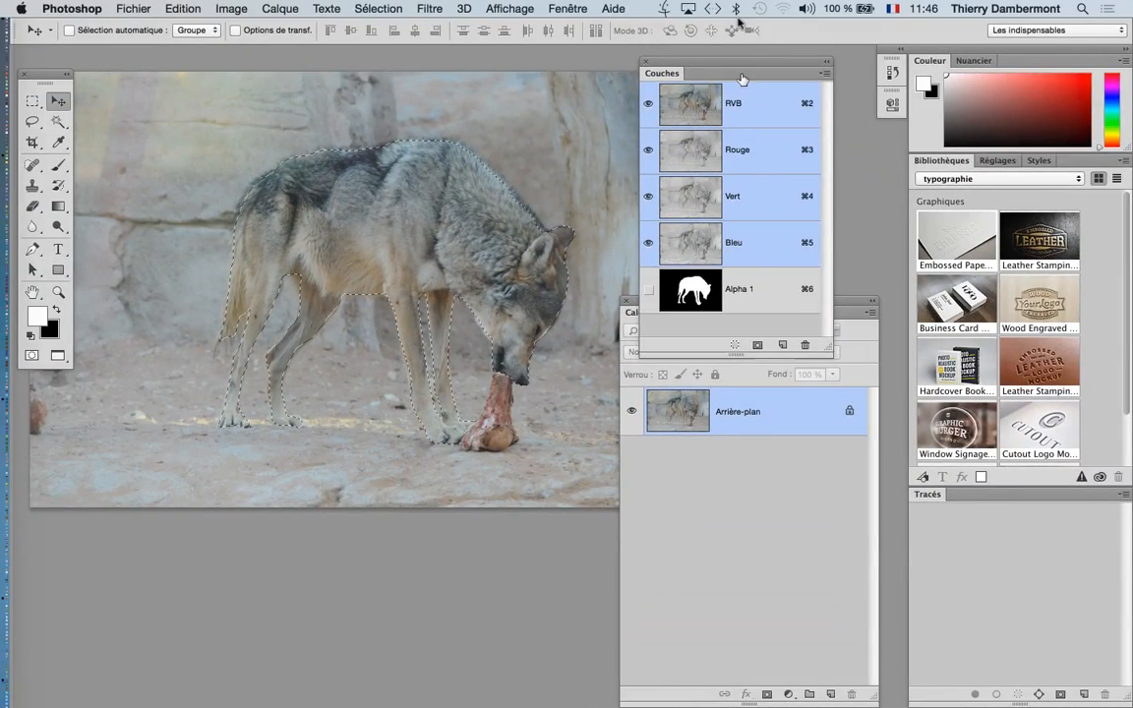
- Copy the selected wolf from the Arrière-plan layer onto a new layer with Calque par Copier
left_click_drag(753, 61, 332, 430)
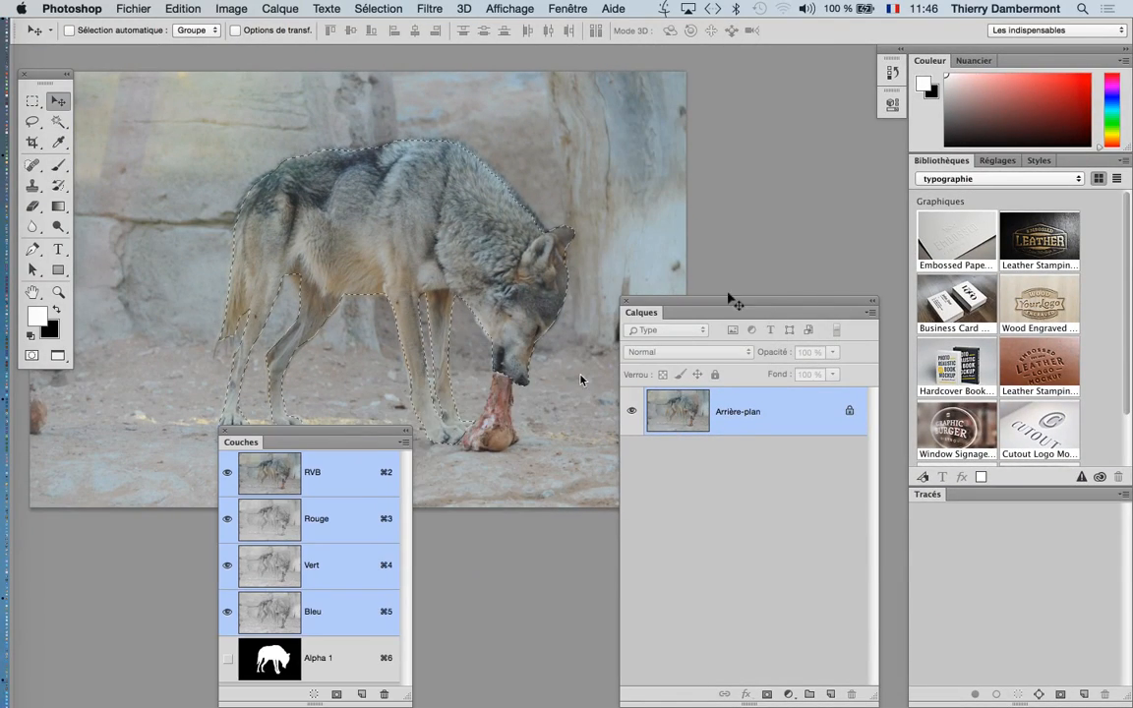
left_click_drag(695, 305, 694, 161)
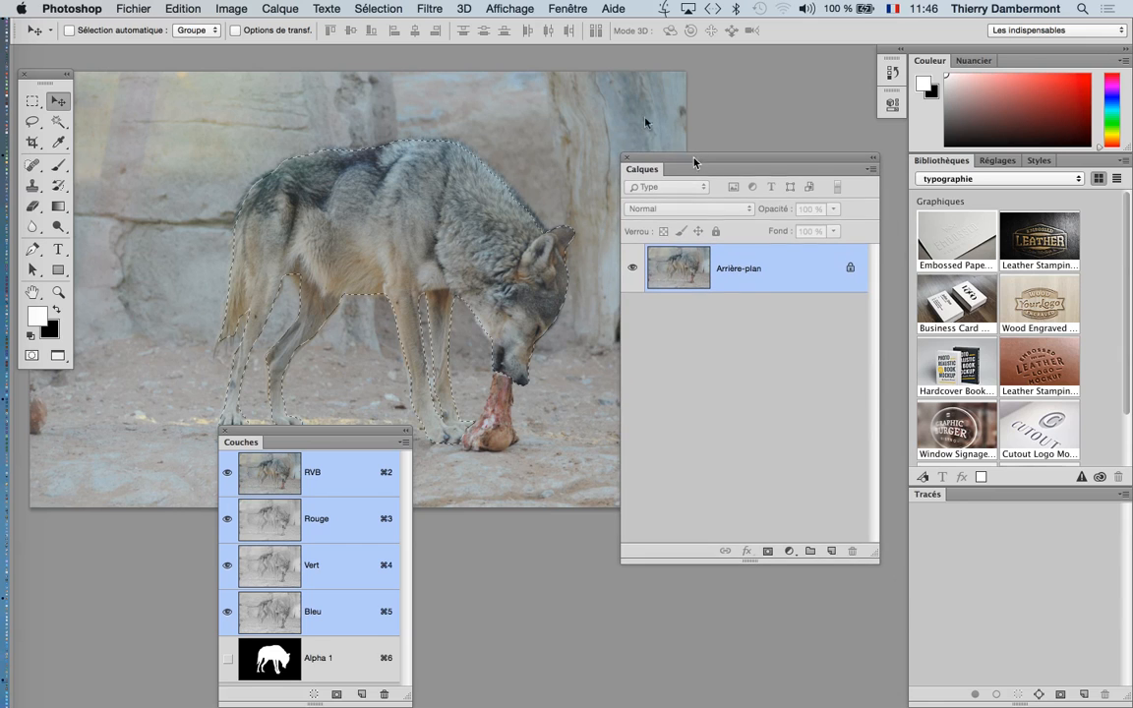
left_click(287, 10)
mouse_move(291, 27)
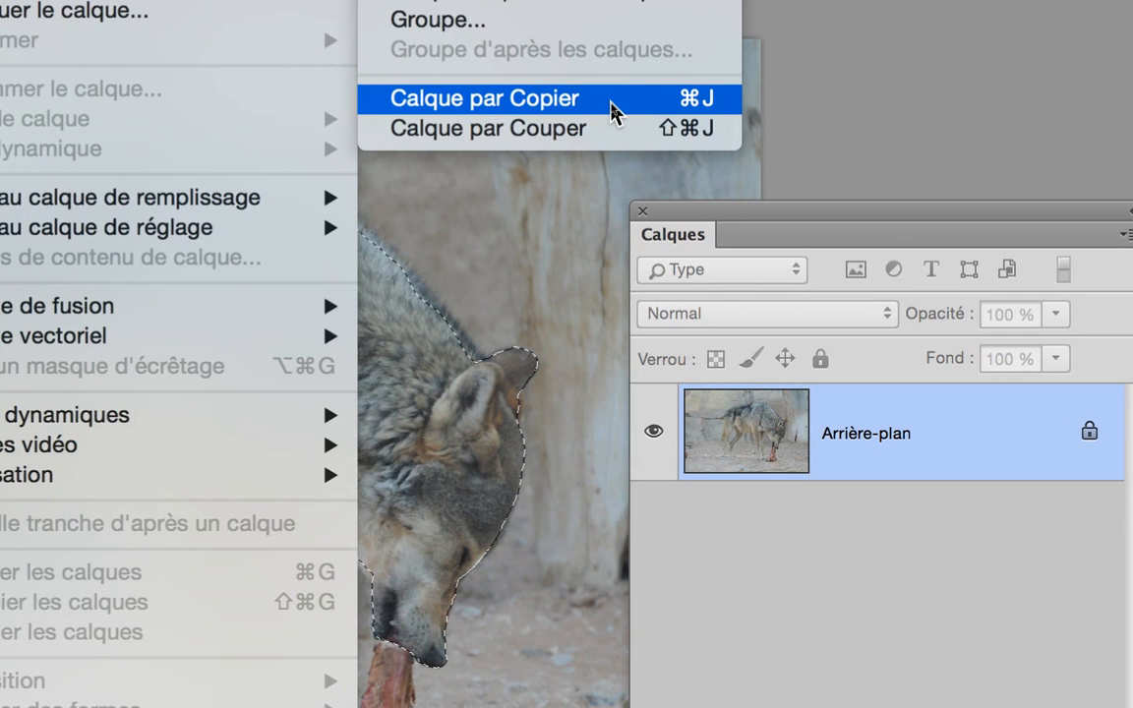
left_click(612, 111)
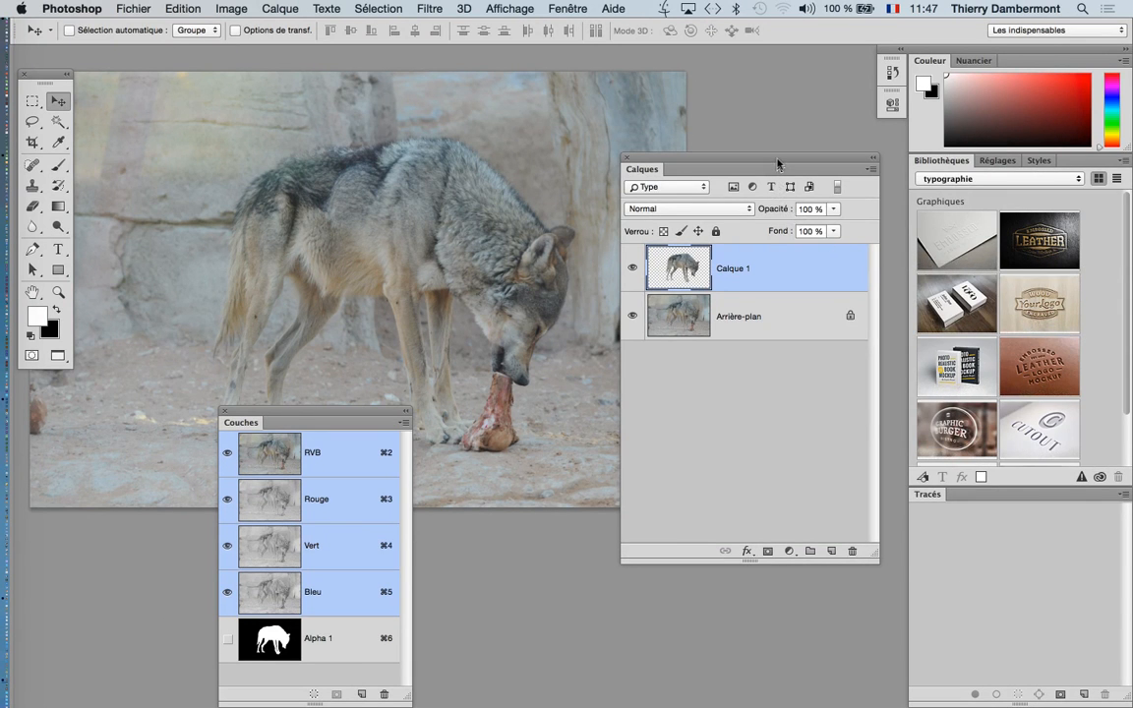
mouse_move(777, 162)
left_mouse_down()
mouse_move(860, 167)
mouse_move(785, 153)
left_mouse_up()
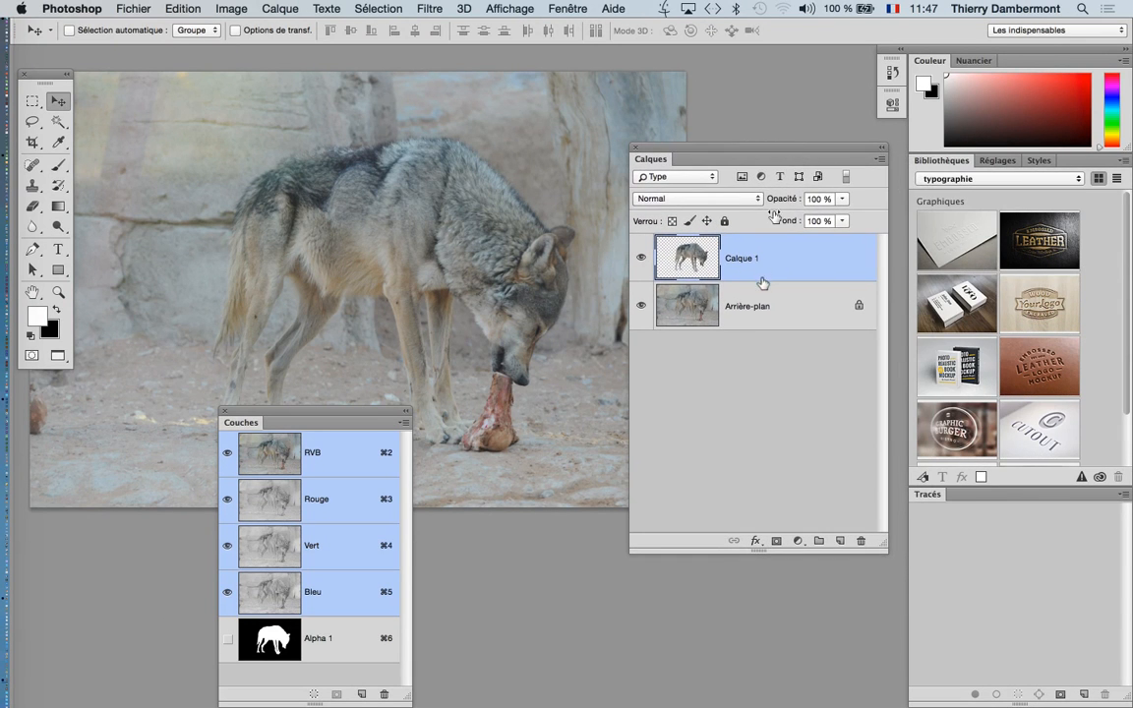
- Add a new layer between the Arrière-plan and the wolf cutout and fill it with white at 100 % opacity
left_click(758, 310)
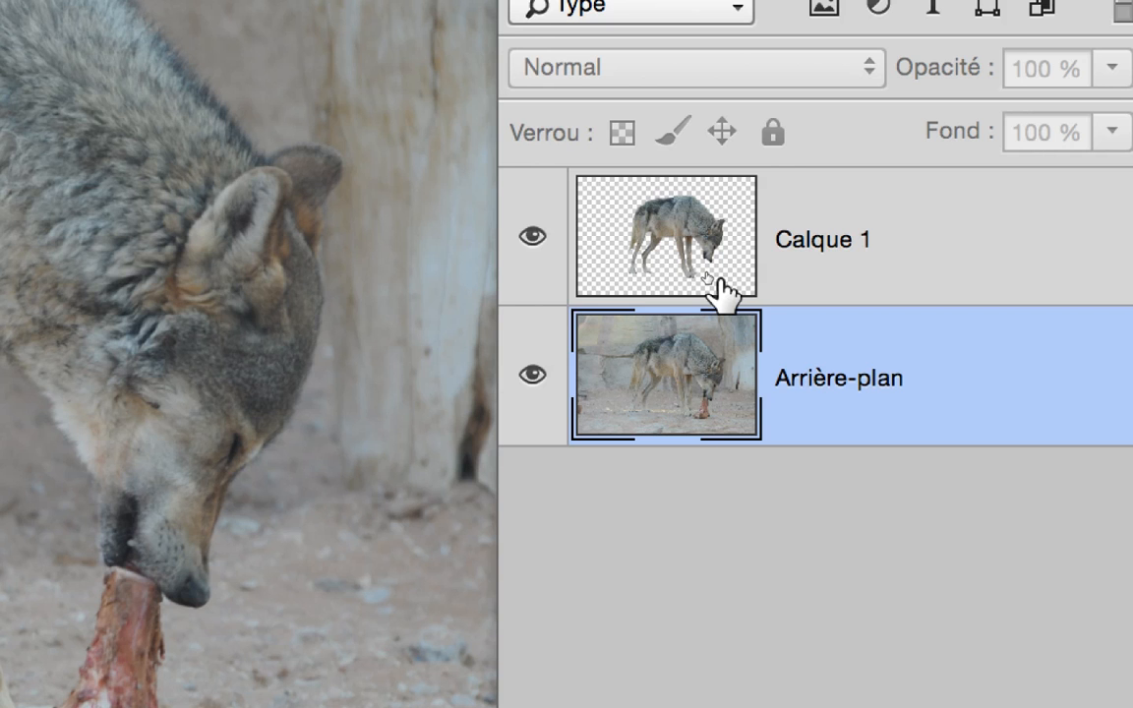
left_click_drag(718, 278, 714, 272)
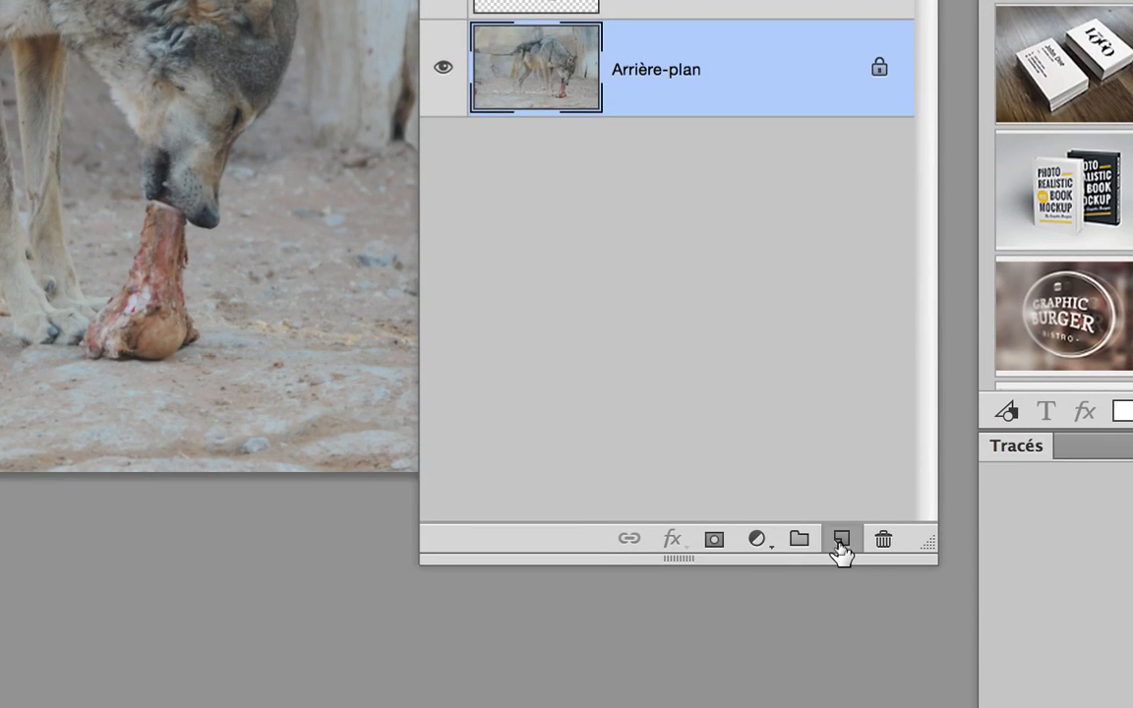
left_click(841, 541)
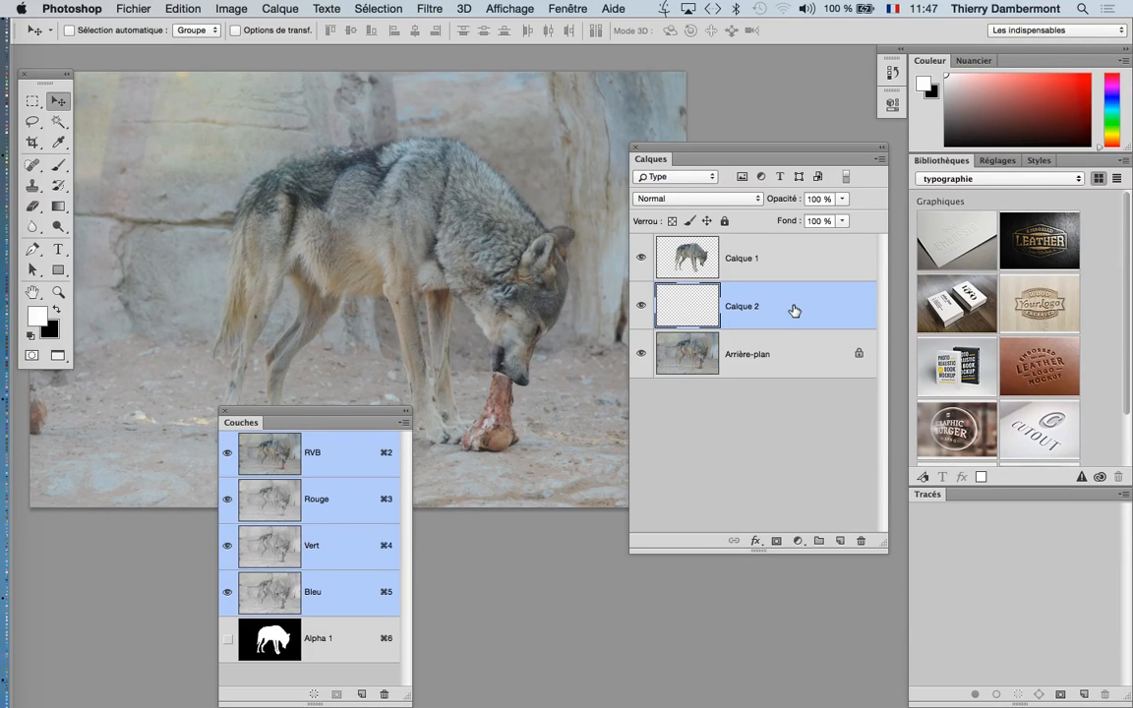
key("shift+F5")
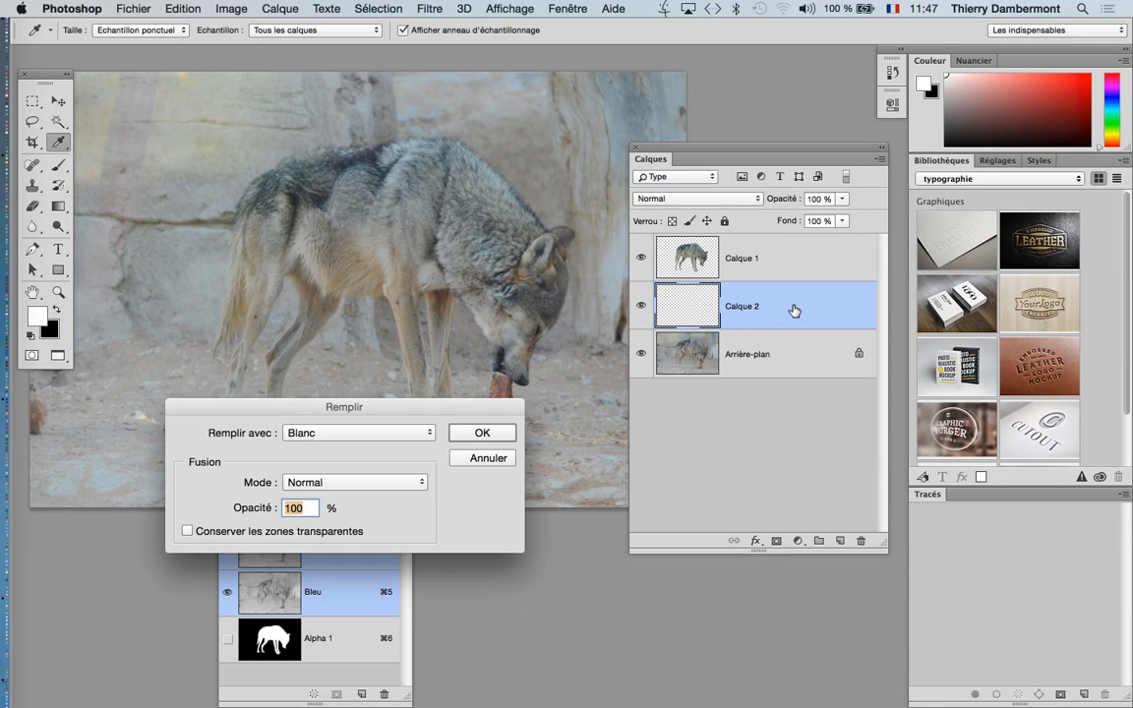
left_click(483, 433)
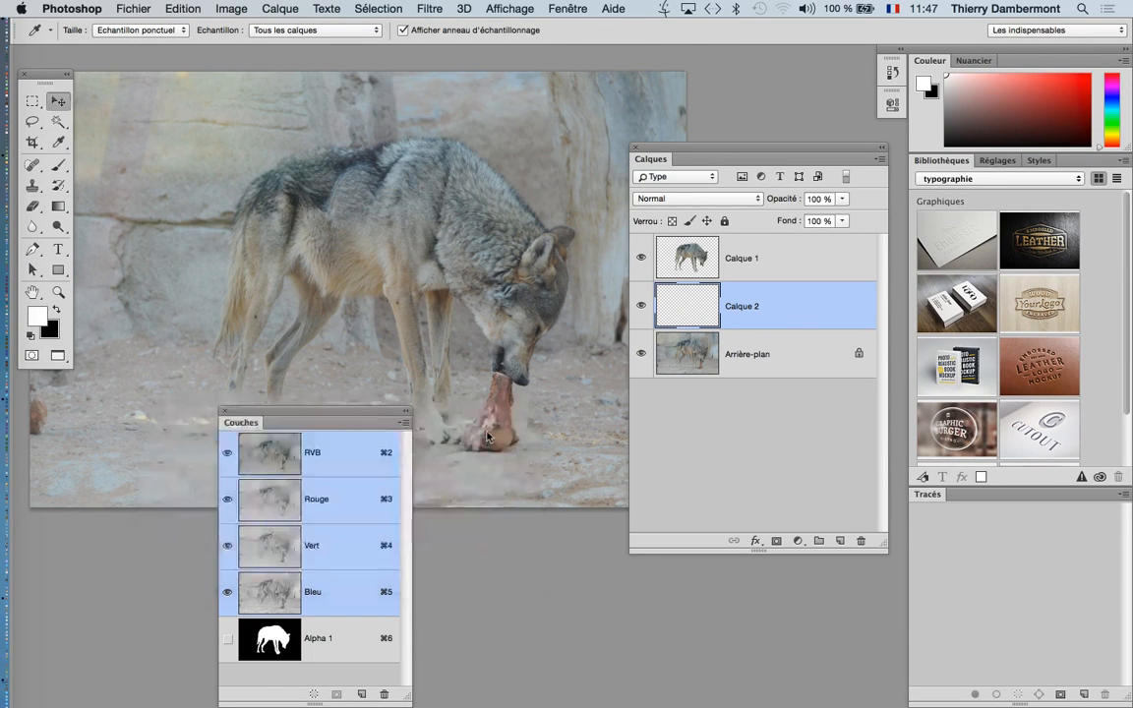
key("v")
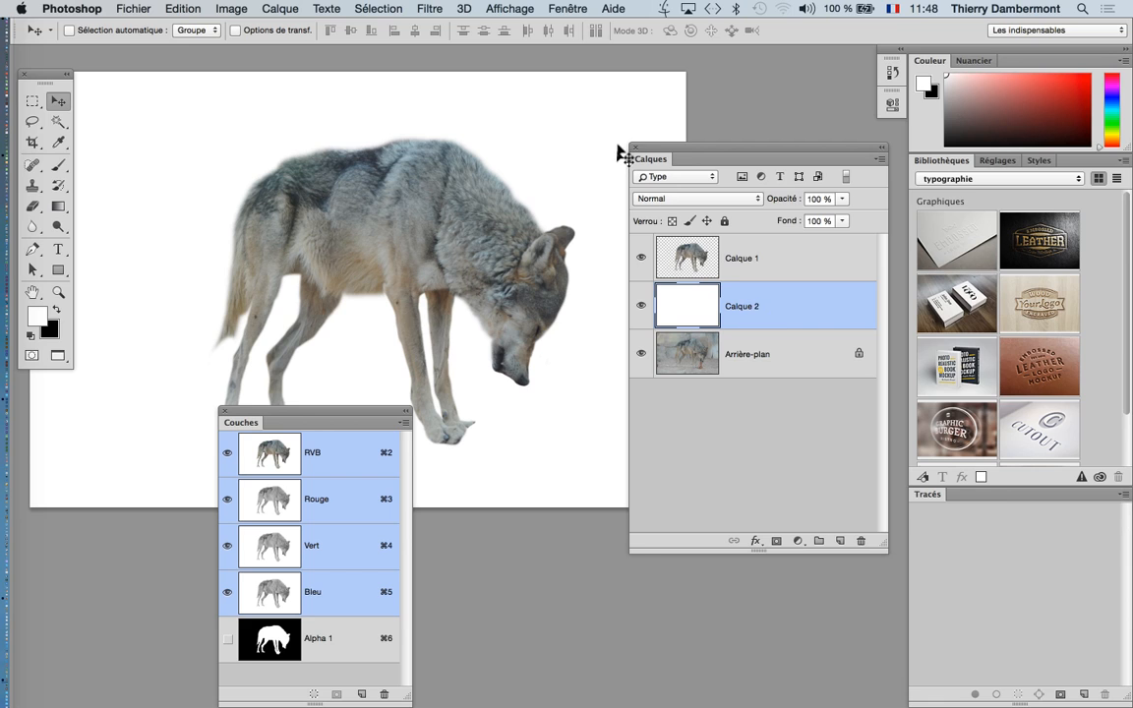
- Arrange the layer and channel lists and the image so that the whole wolf cutout is uncovered
left_click_drag(649, 159, 739, 164)
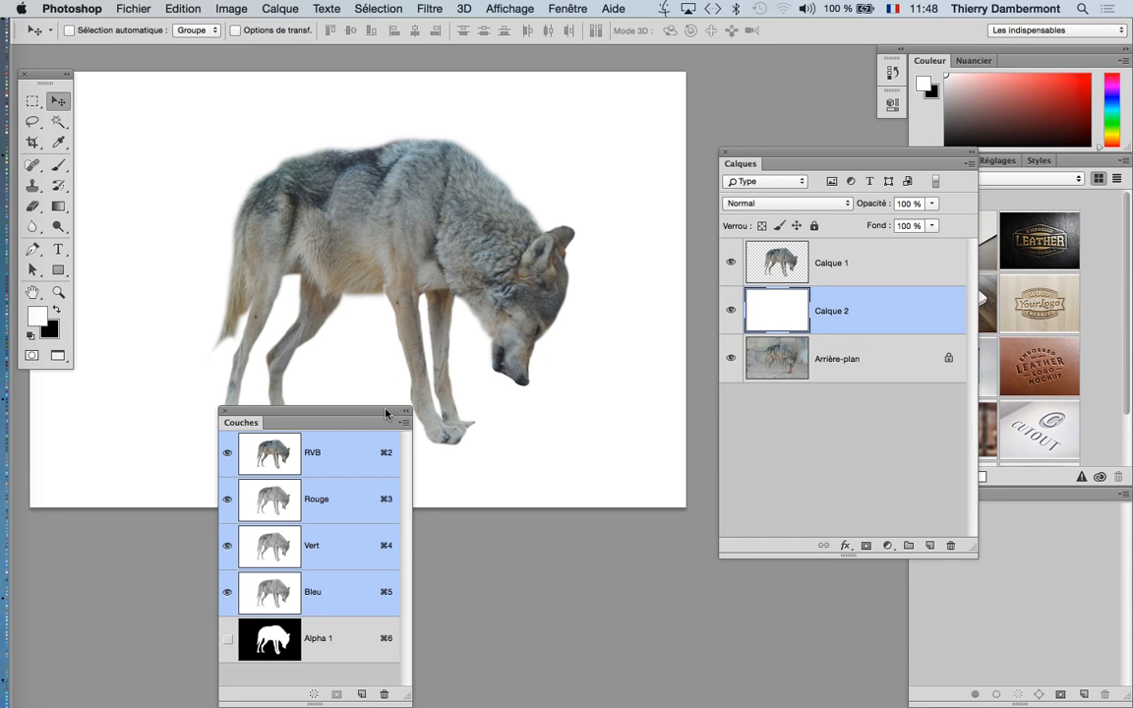
left_click_drag(280, 411, 108, 505)
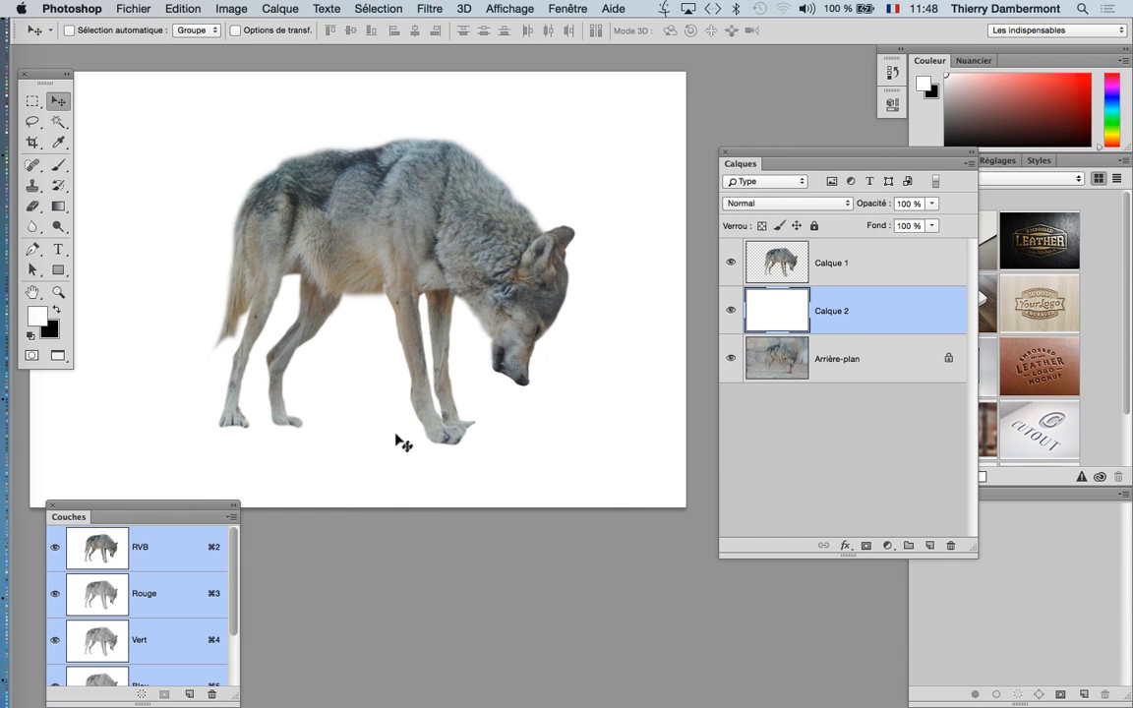
scroll(396, 438, "down", 5)
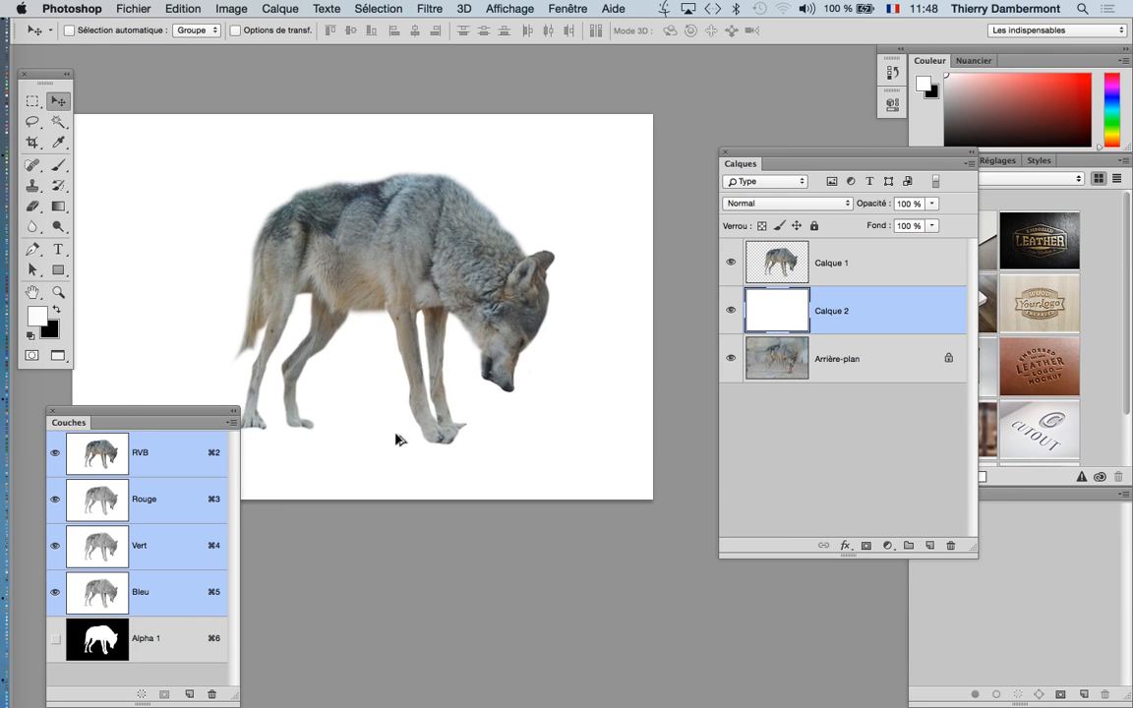
left_click_drag(405, 409, 437, 304)
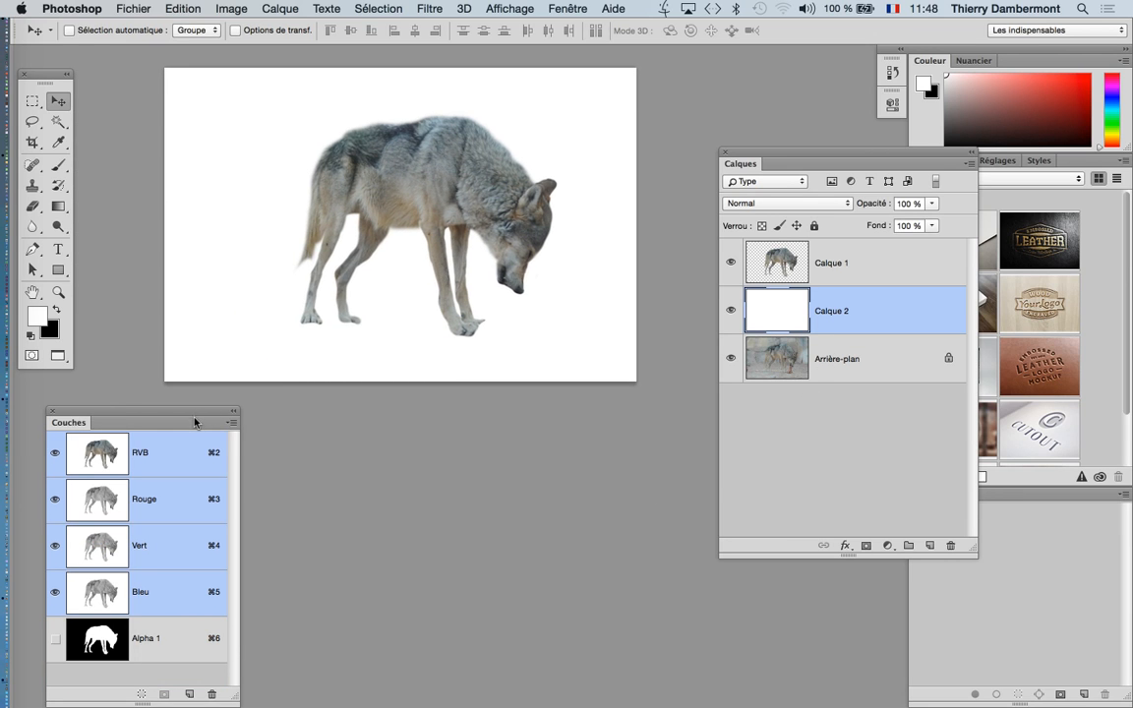
- Preview the Alpha 1 channel as a colour overlay on the wolf image and hide it again
left_click_drag(206, 412, 683, 91)
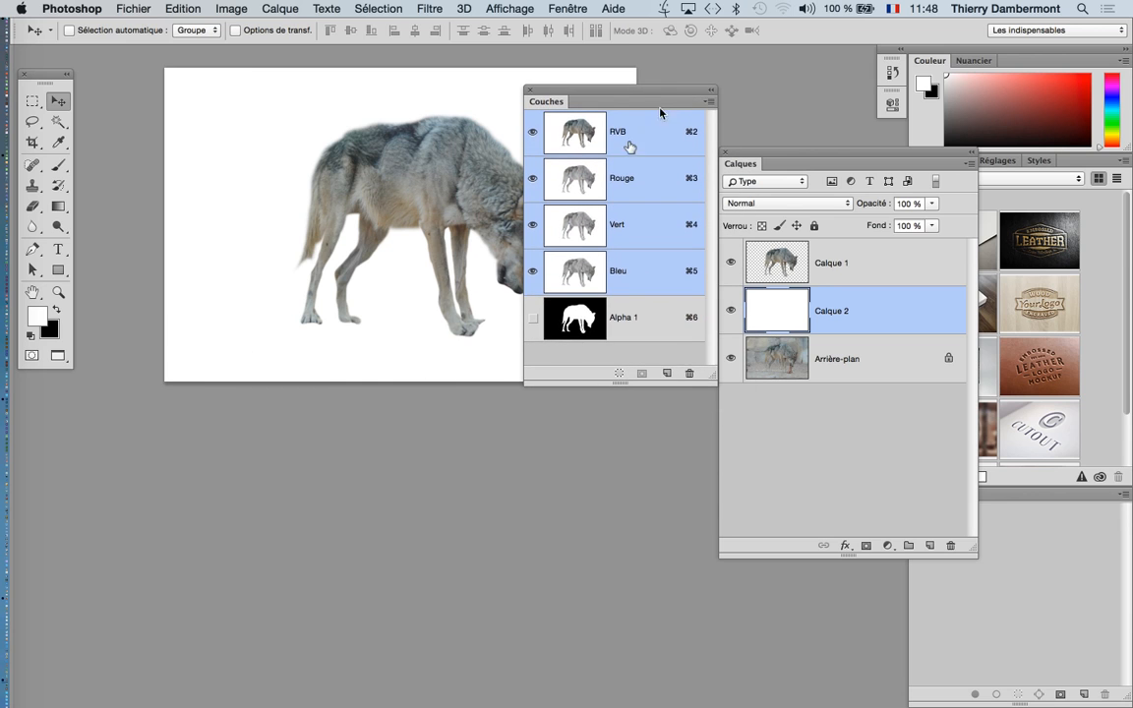
left_click(532, 321)
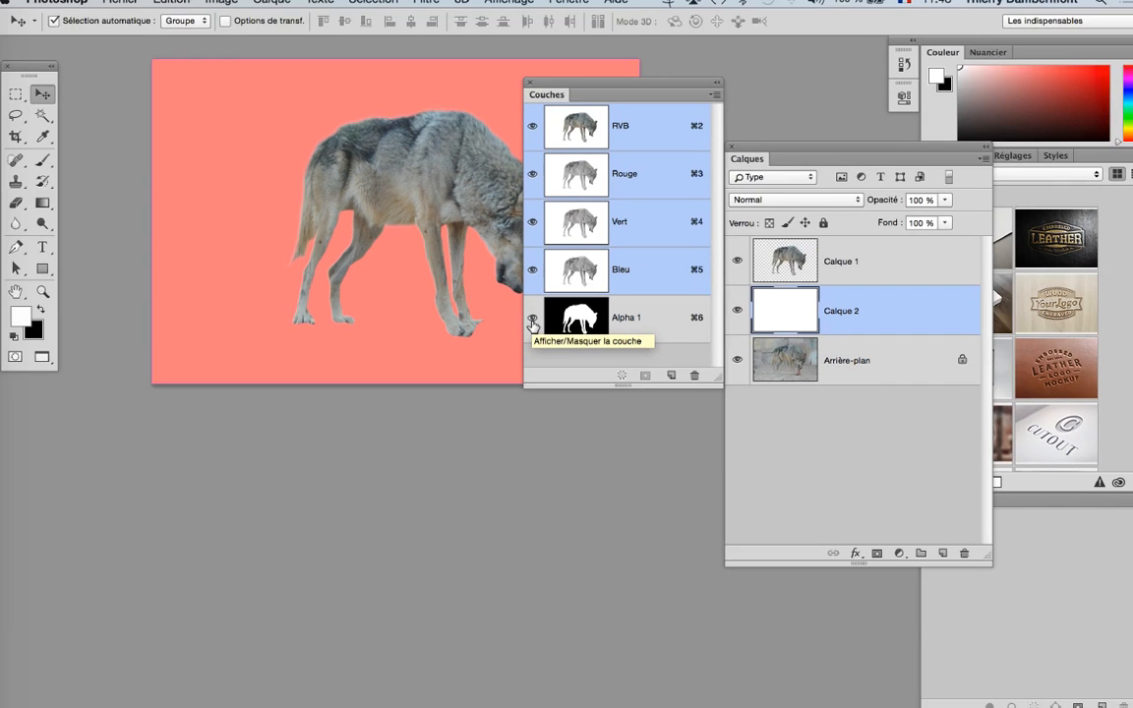
left_click(532, 315)
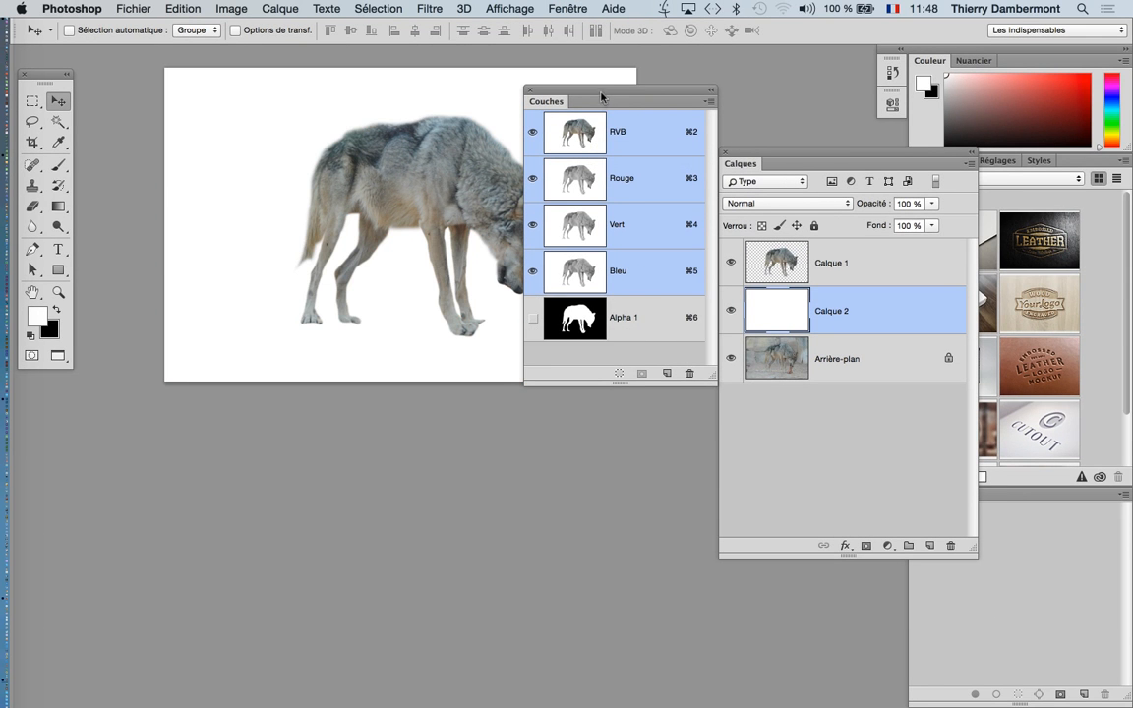
- Set the channel and layer lists aside from the image to inspect the isolated wolf on white
left_click_drag(583, 95, 143, 414)
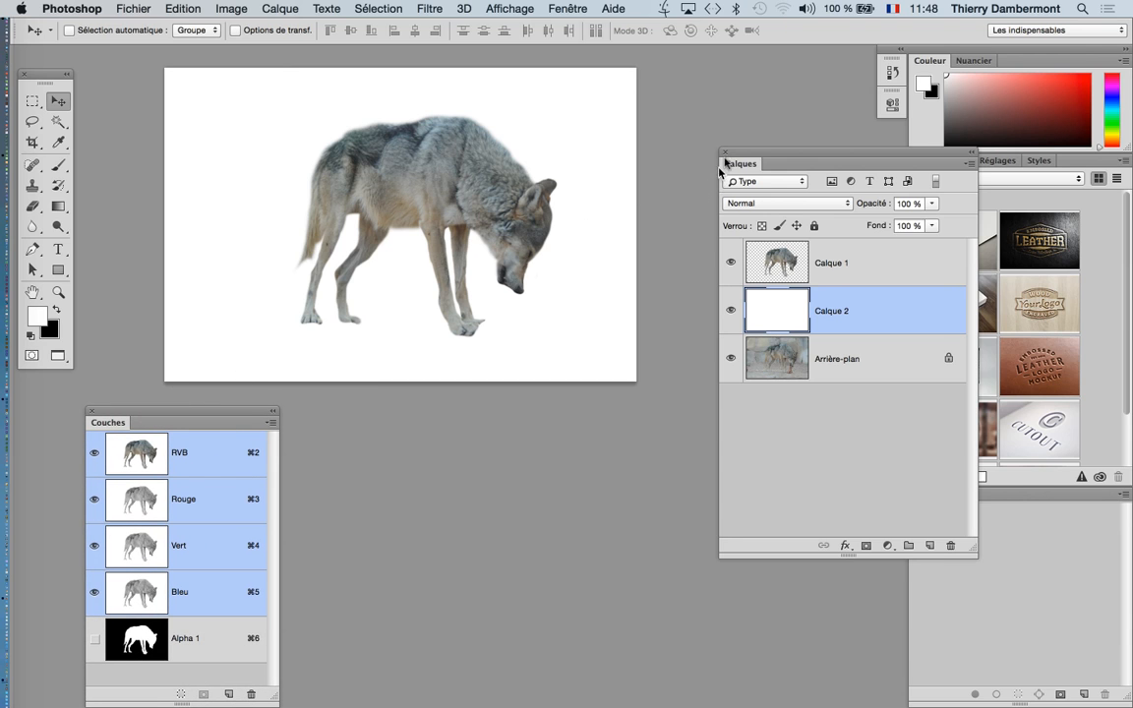
left_click_drag(744, 158, 813, 167)
scroll(515, 241, "down", 5)
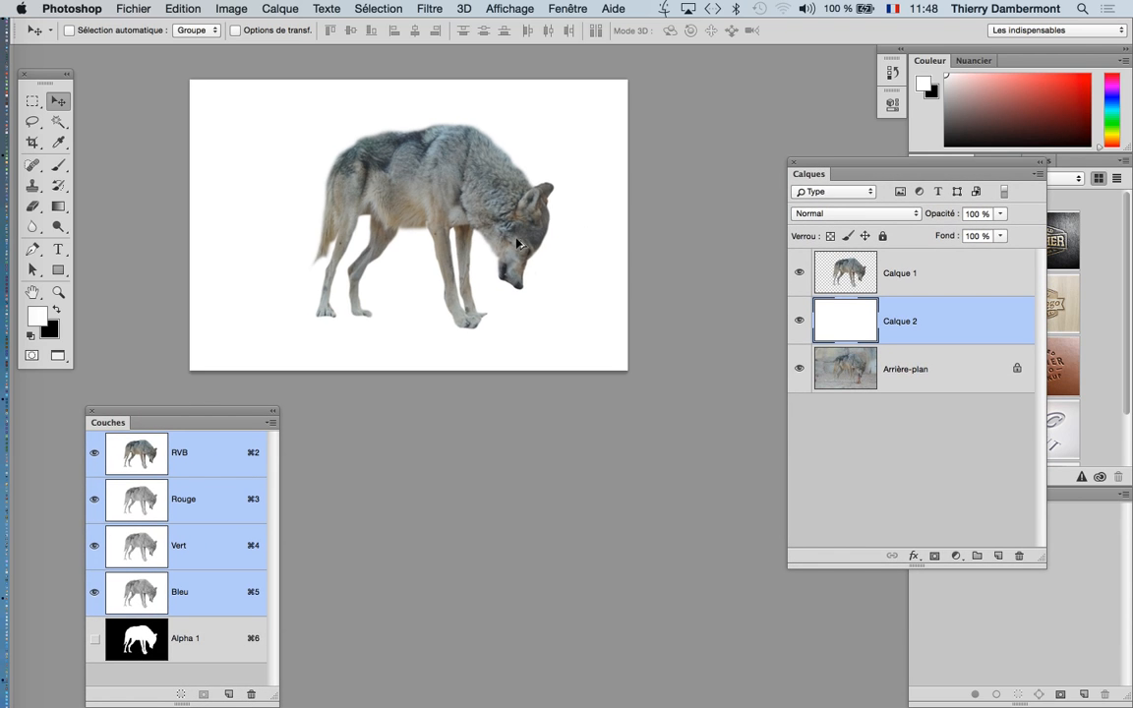
scroll(501, 306, "up", 5)
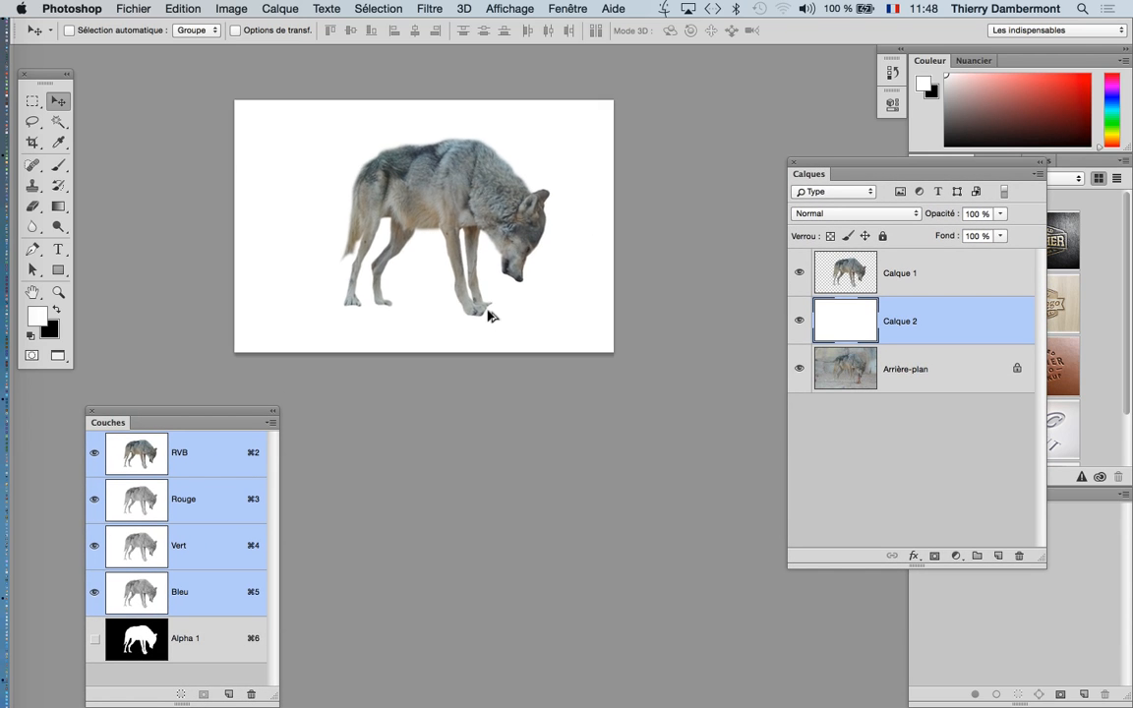
- Draw a freehand Lasso selection around the wolf's intact front paw, from the lower leg down past the toes
scroll(490, 309, "down", 3)
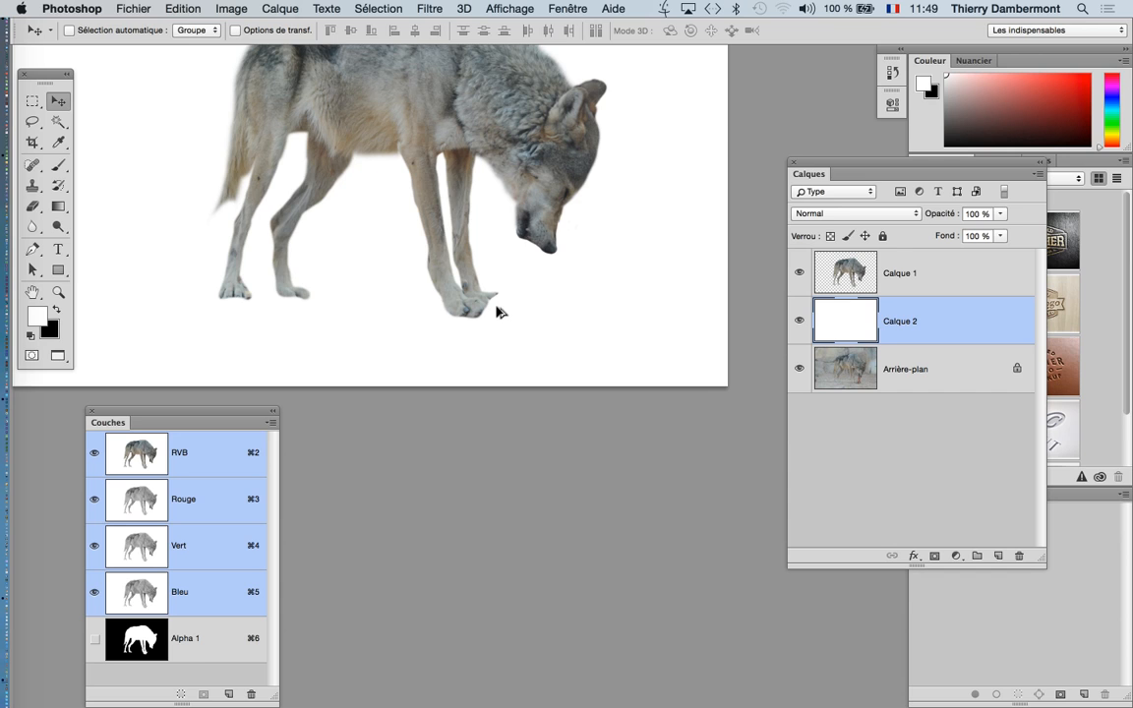
scroll(497, 312, "up", 4)
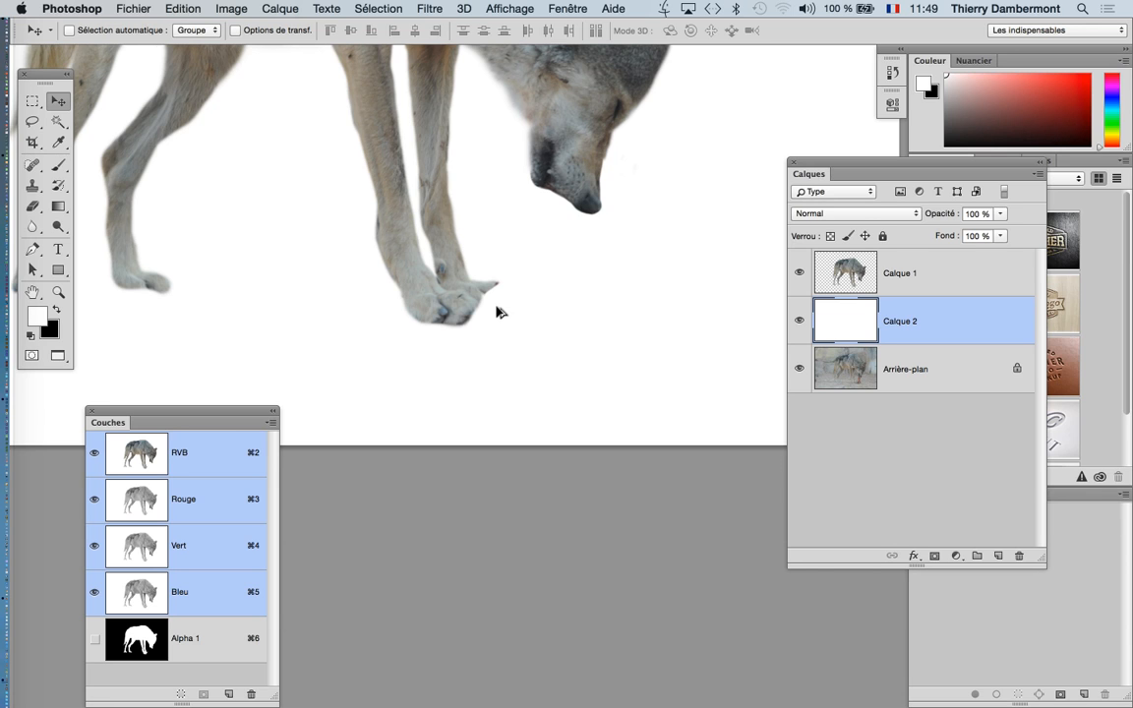
scroll(496, 311, "up", 1)
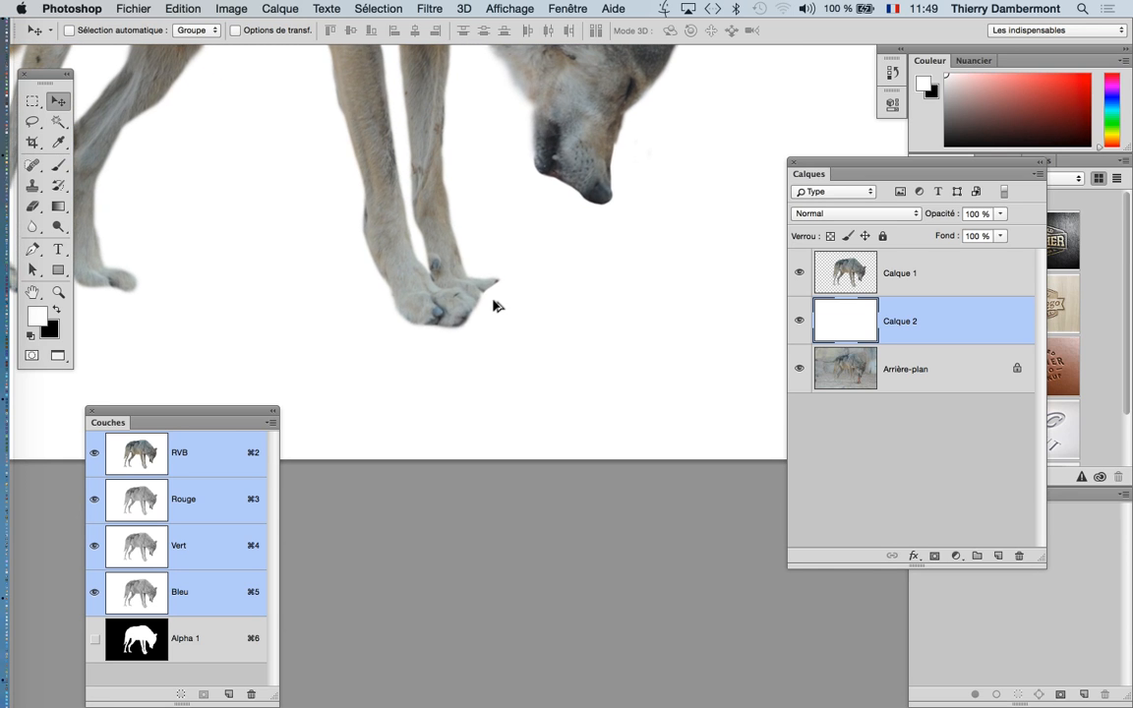
scroll(496, 307, "up", 1)
scroll(495, 310, "up", 1)
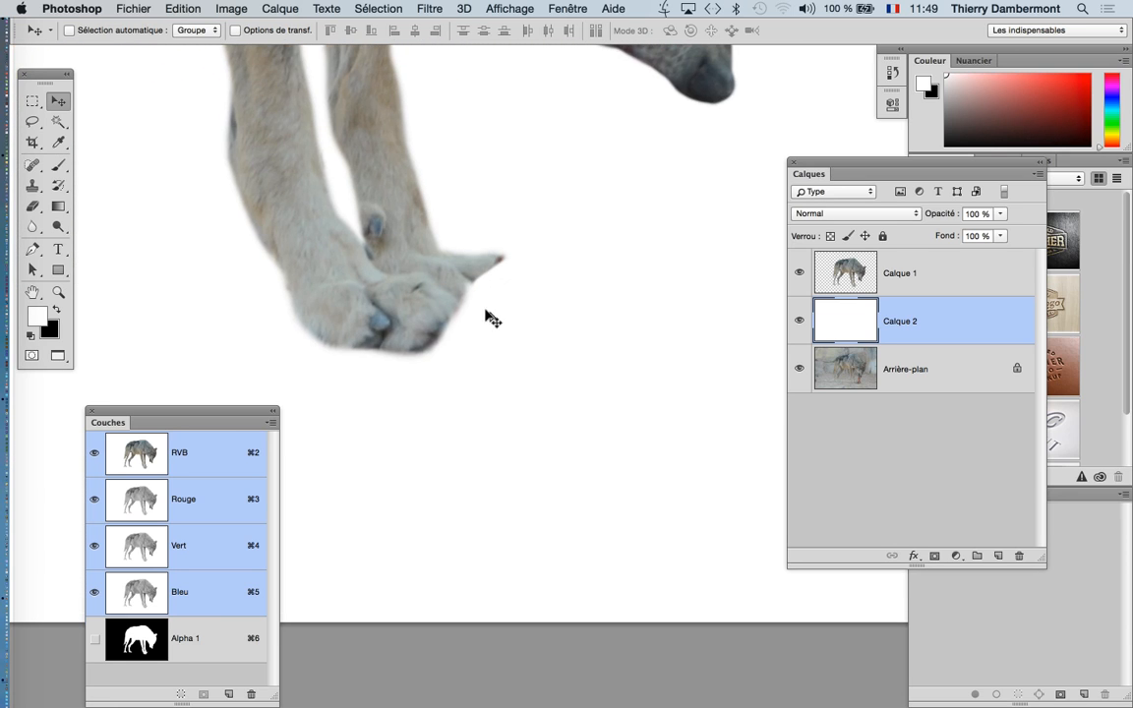
left_click_drag(470, 306, 501, 278)
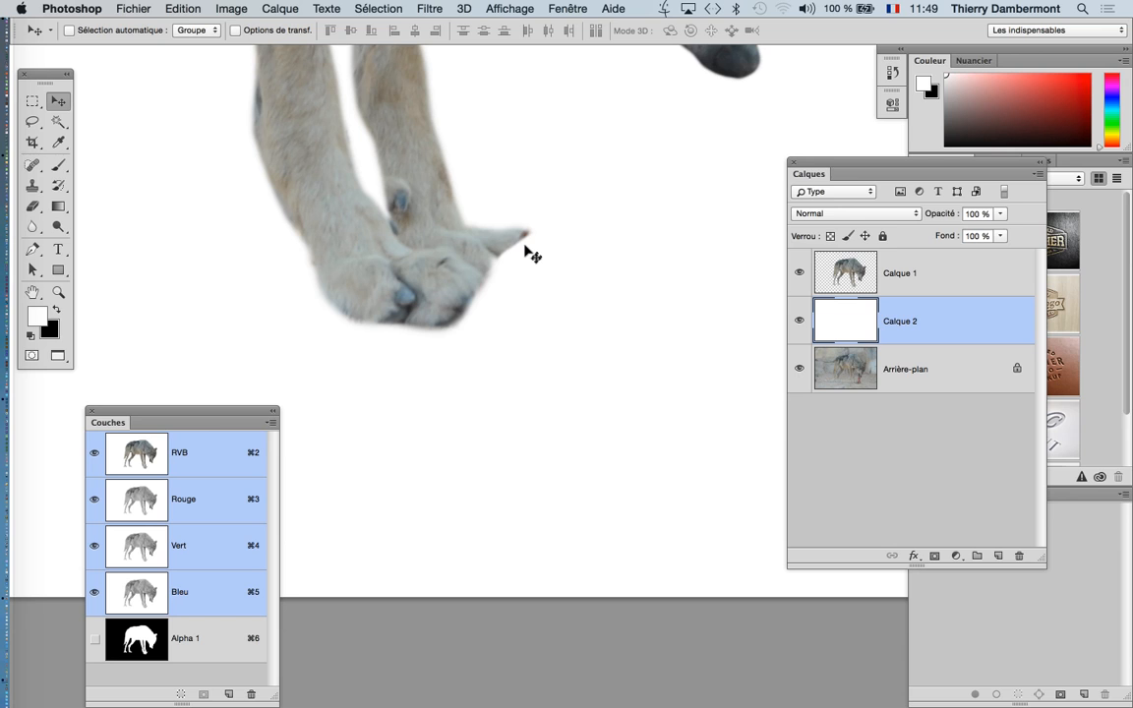
mouse_move(40, 76)
left_mouse_down()
mouse_move(157, 91)
mouse_move(180, 80)
left_mouse_up()
left_click(168, 126)
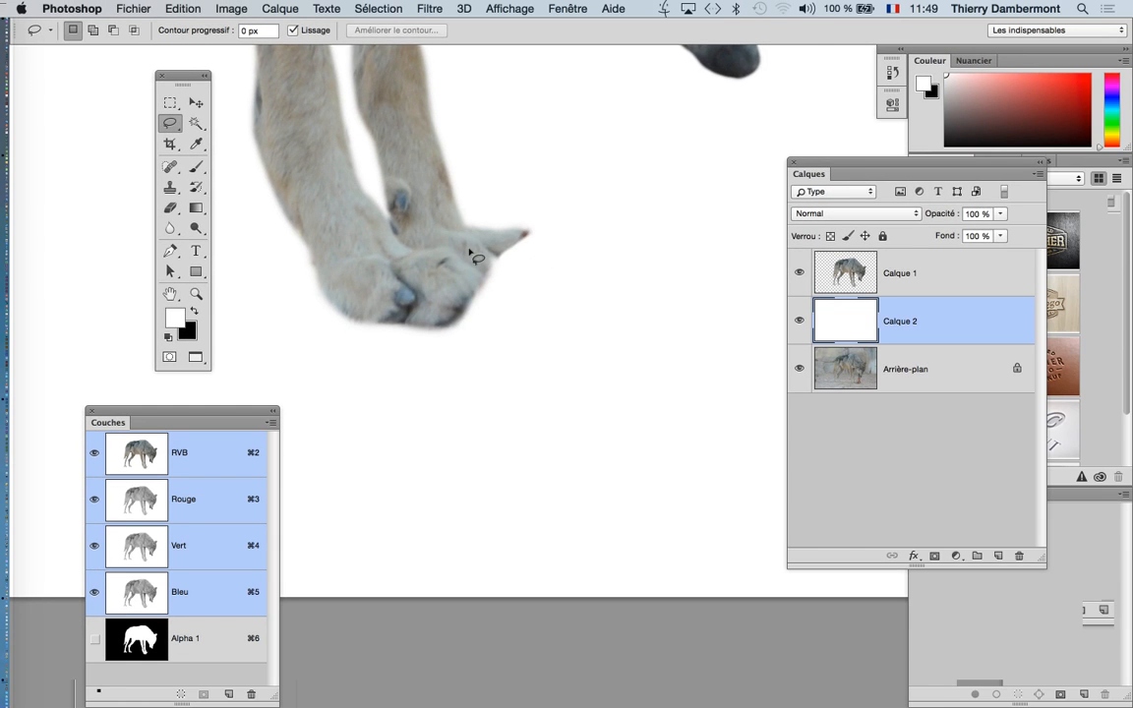
scroll(469, 249, "up", 2)
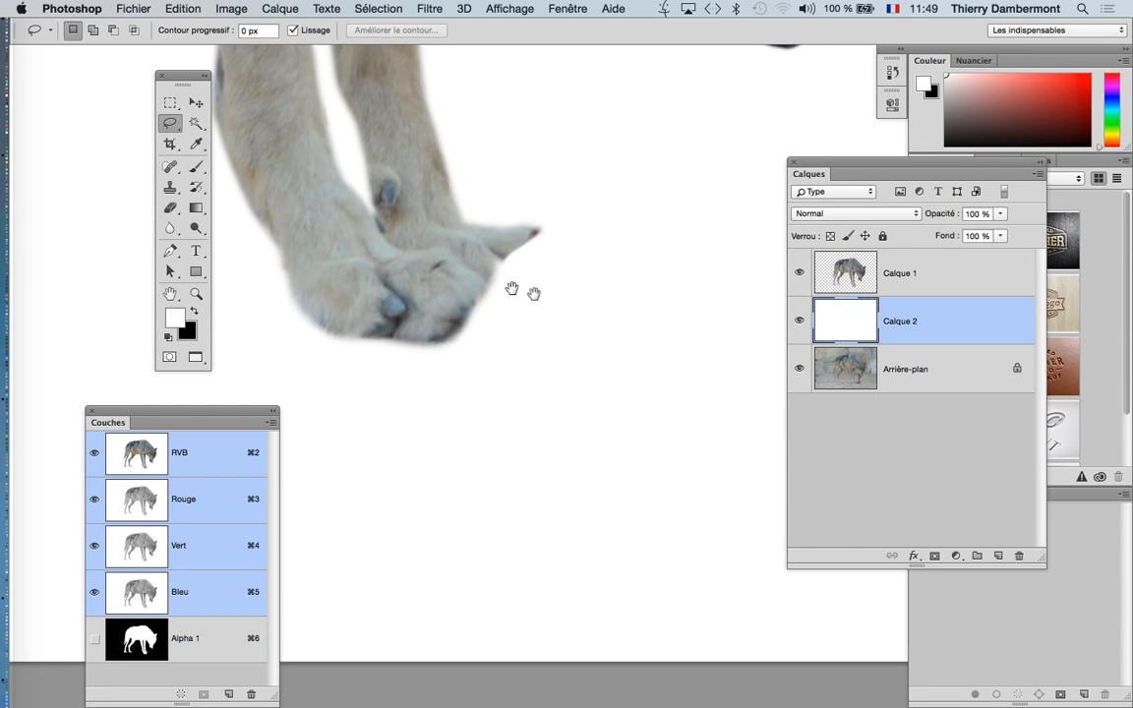
left_click_drag(526, 290, 638, 320)
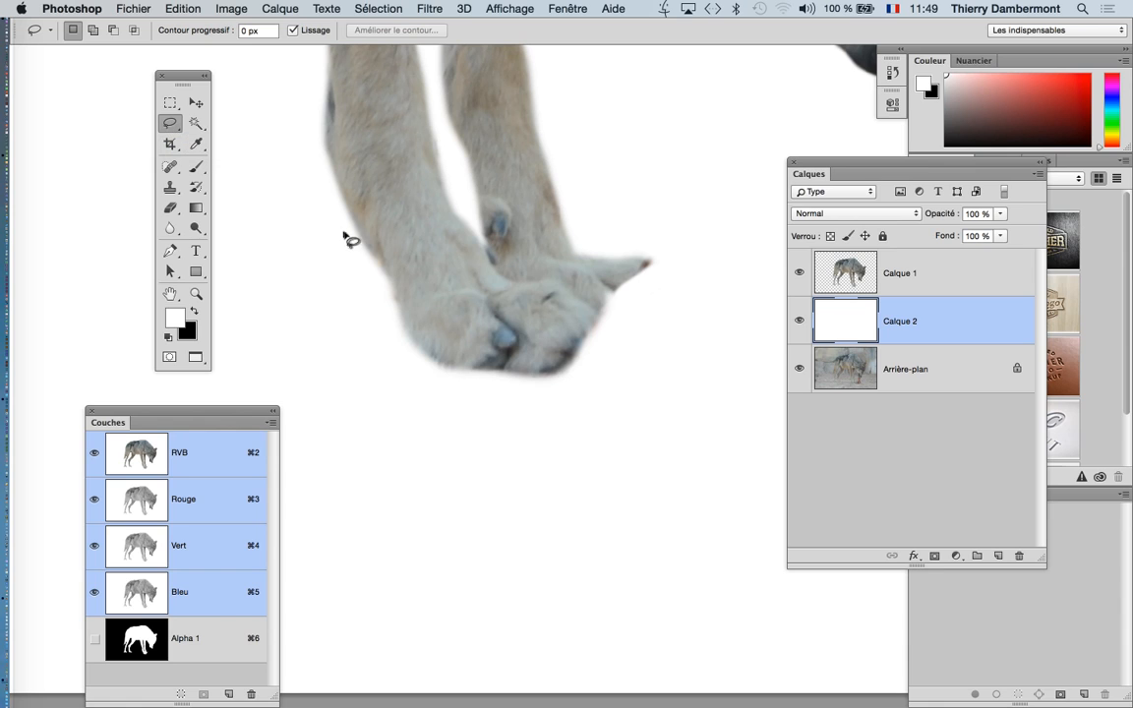
mouse_move(375, 260)
left_mouse_down()
mouse_move(407, 209)
mouse_move(441, 198)
mouse_move(501, 280)
mouse_move(564, 280)
mouse_move(598, 317)
mouse_move(605, 351)
mouse_move(596, 366)
mouse_move(535, 381)
mouse_move(448, 380)
mouse_move(405, 345)
mouse_move(368, 254)
left_mouse_up()
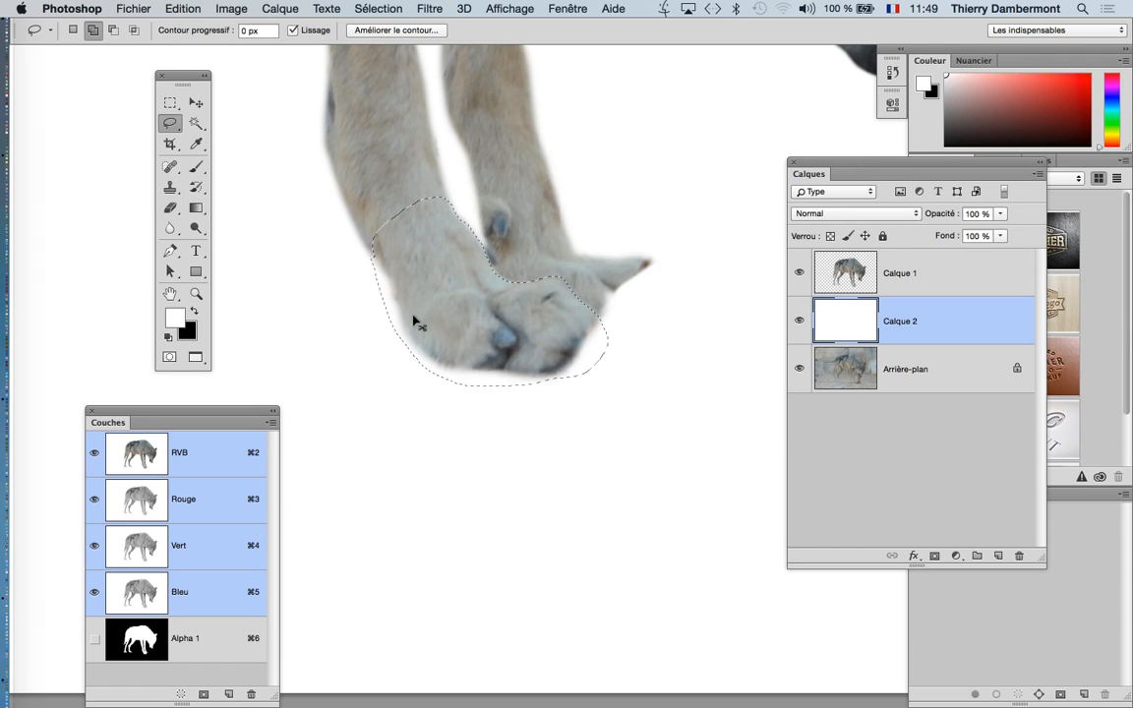
- Copy the selected paw from Calque 1 onto a new layer of its own
left_click(939, 283)
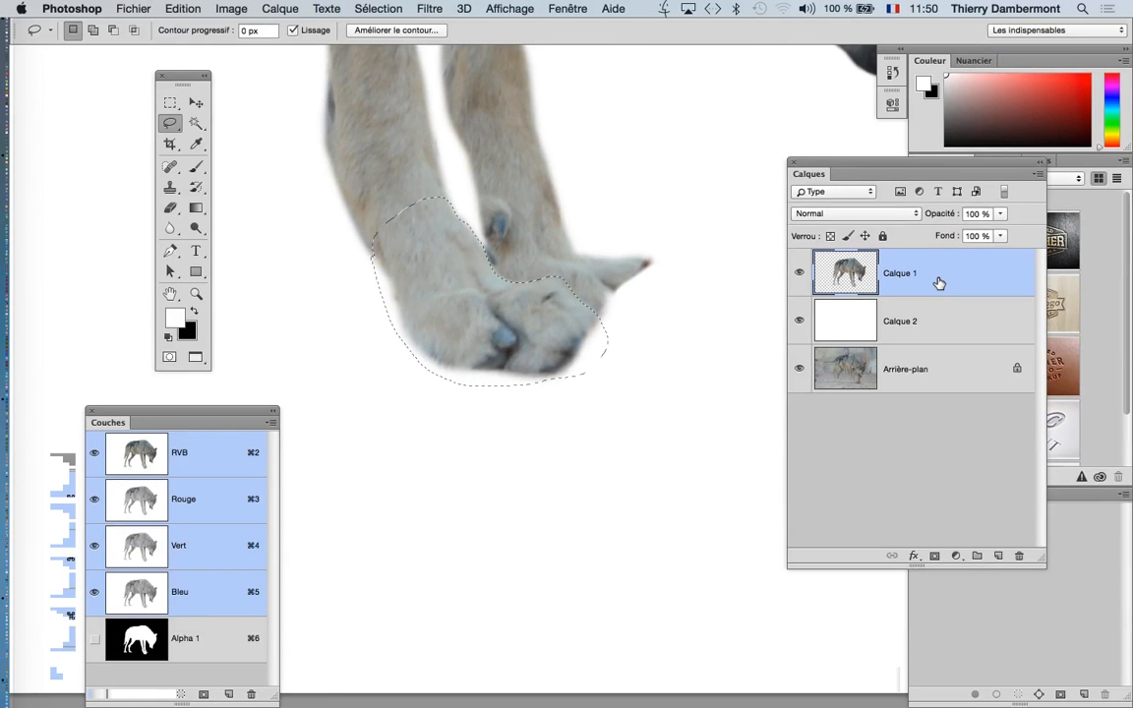
left_click(284, 9)
mouse_move(295, 26)
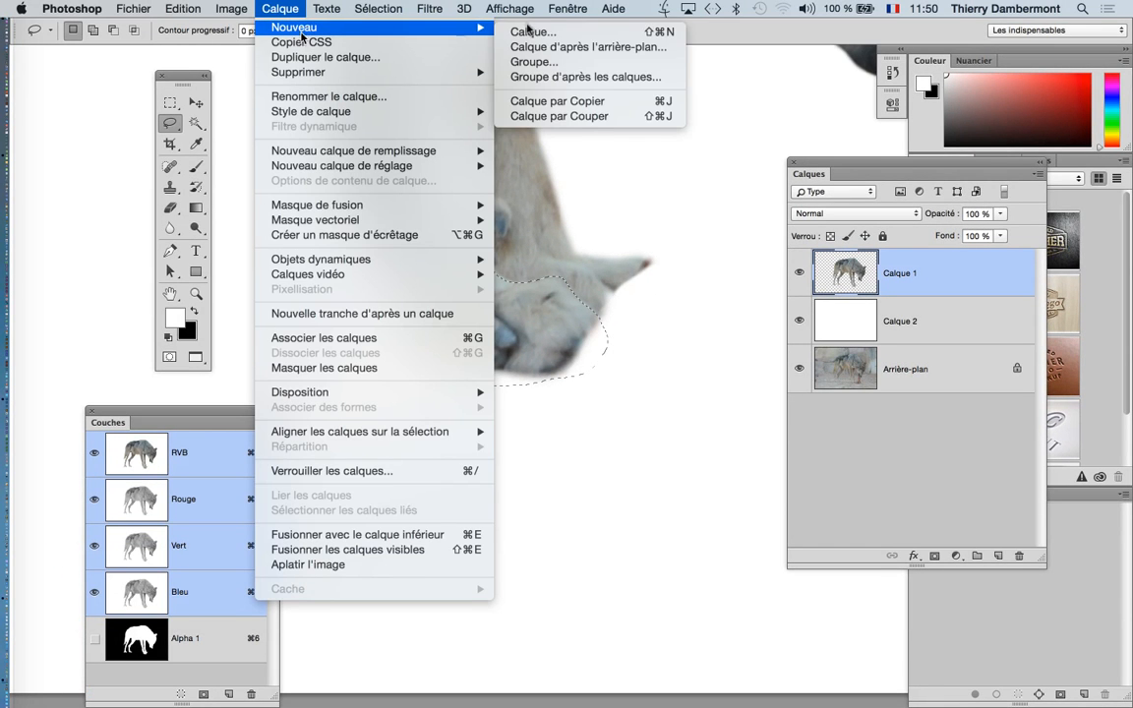
left_click(632, 103)
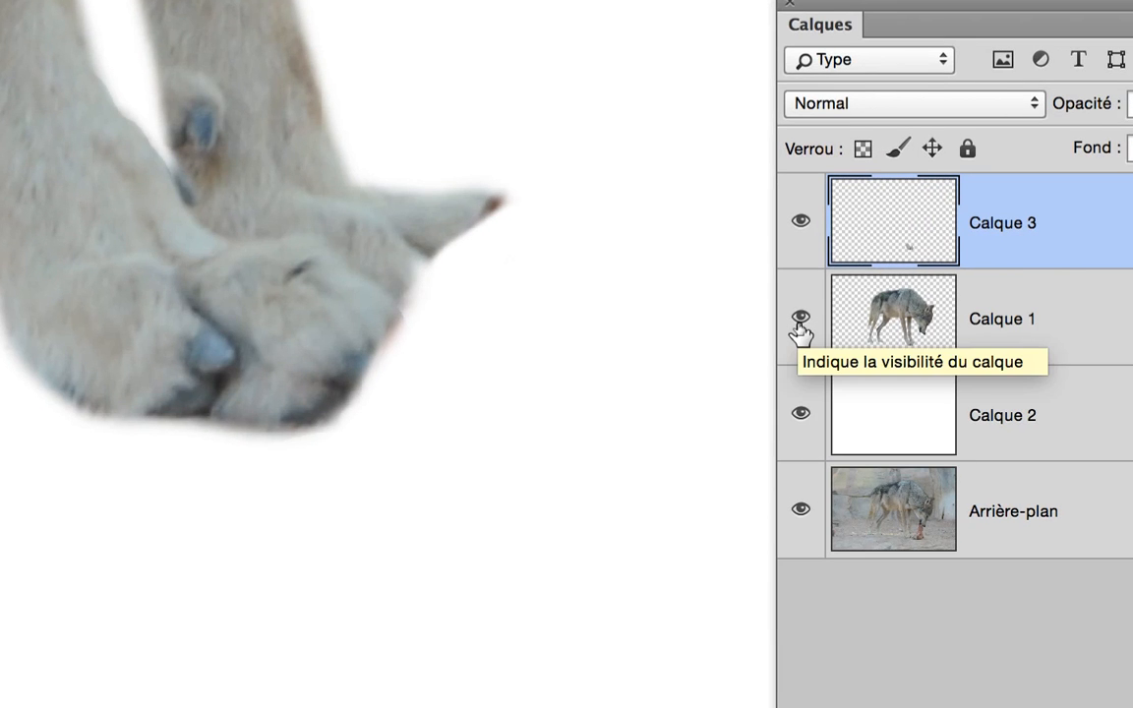
- Hide and show Calque 1 to examine the copied paw alone on white and against the whole wolf
left_click(799, 325)
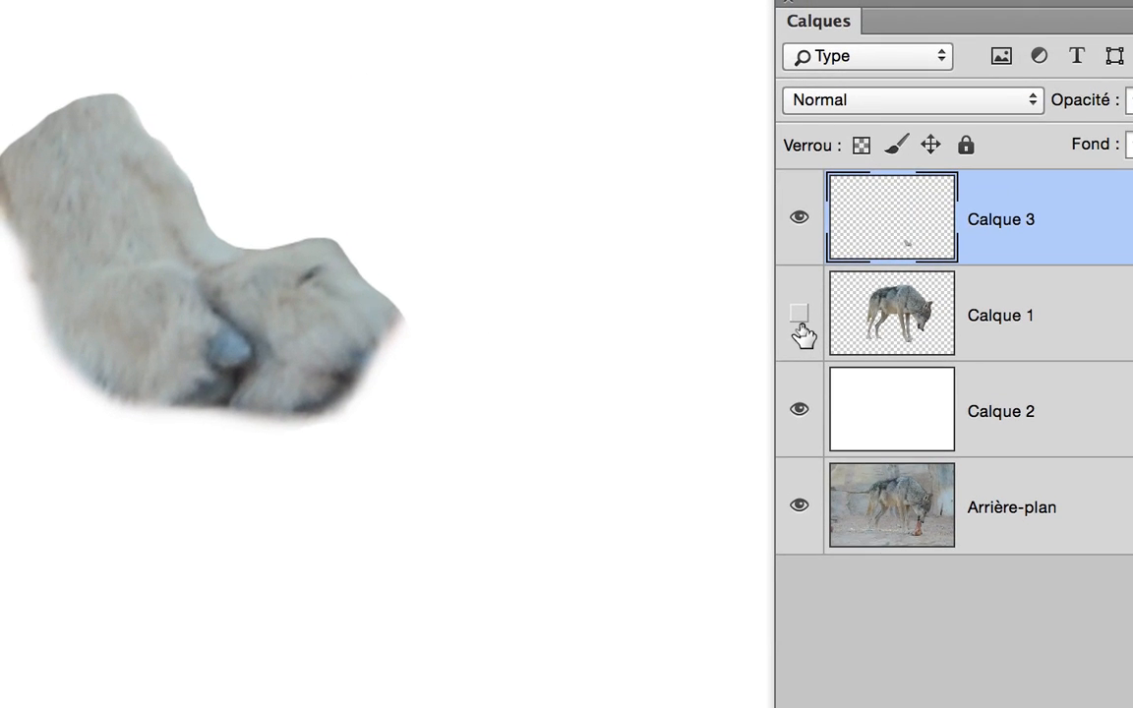
left_click(1037, 291)
left_click(799, 324)
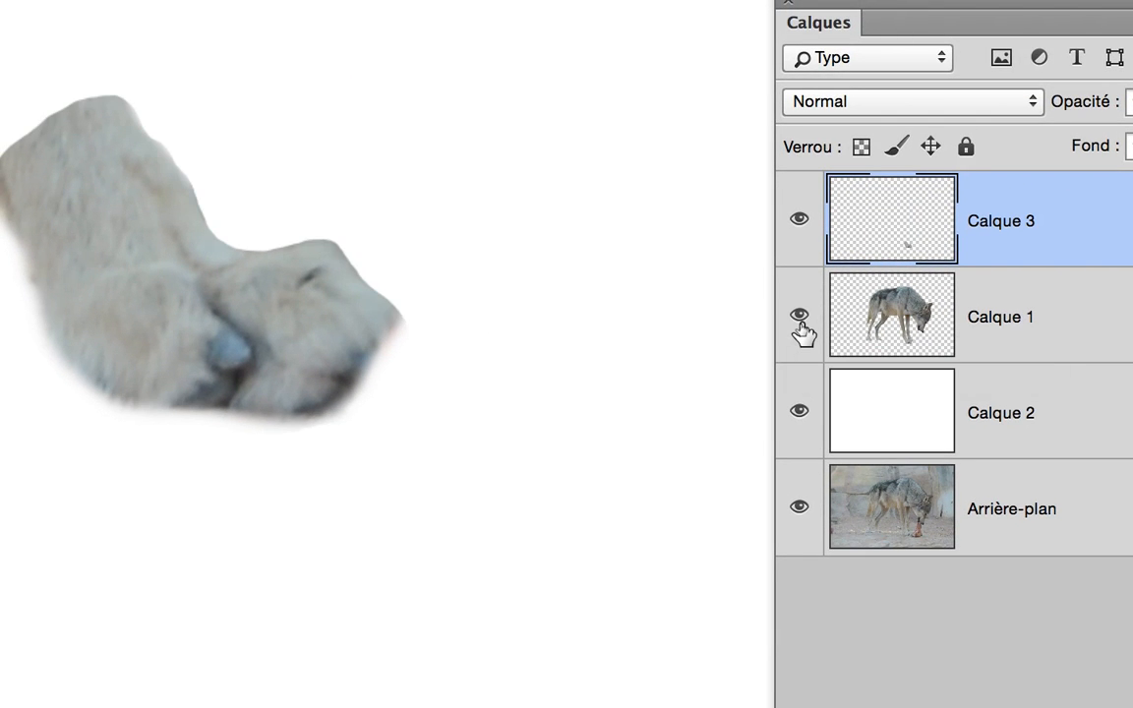
left_click(800, 323)
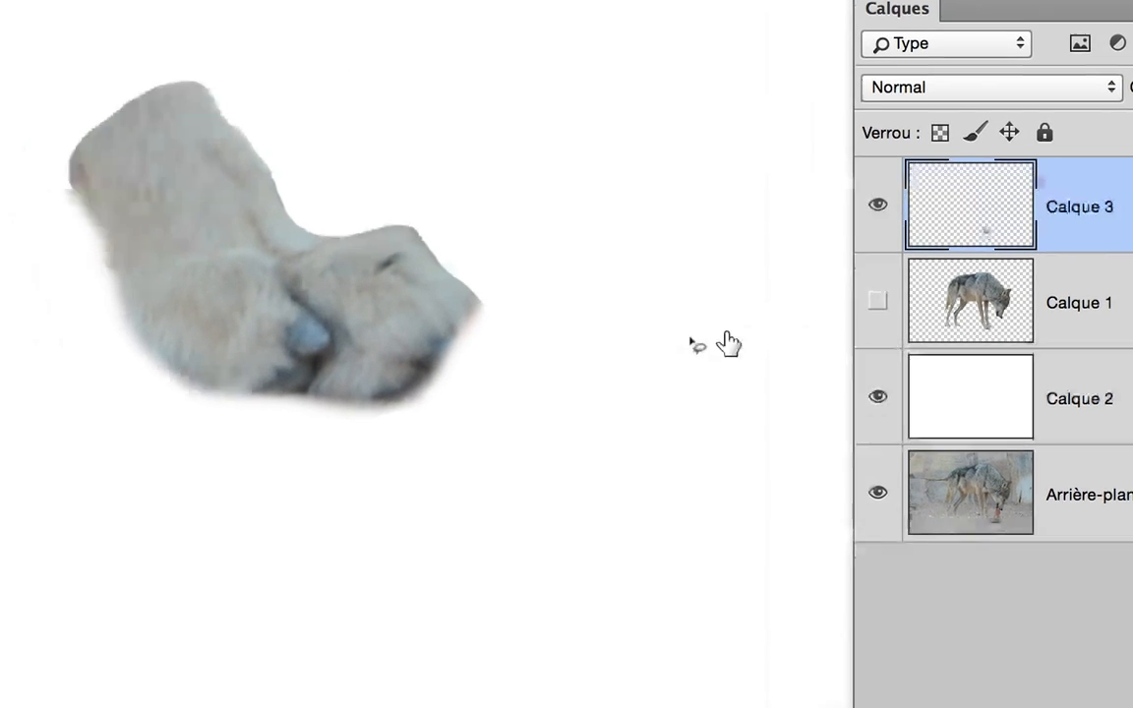
scroll(587, 348, "down", 3)
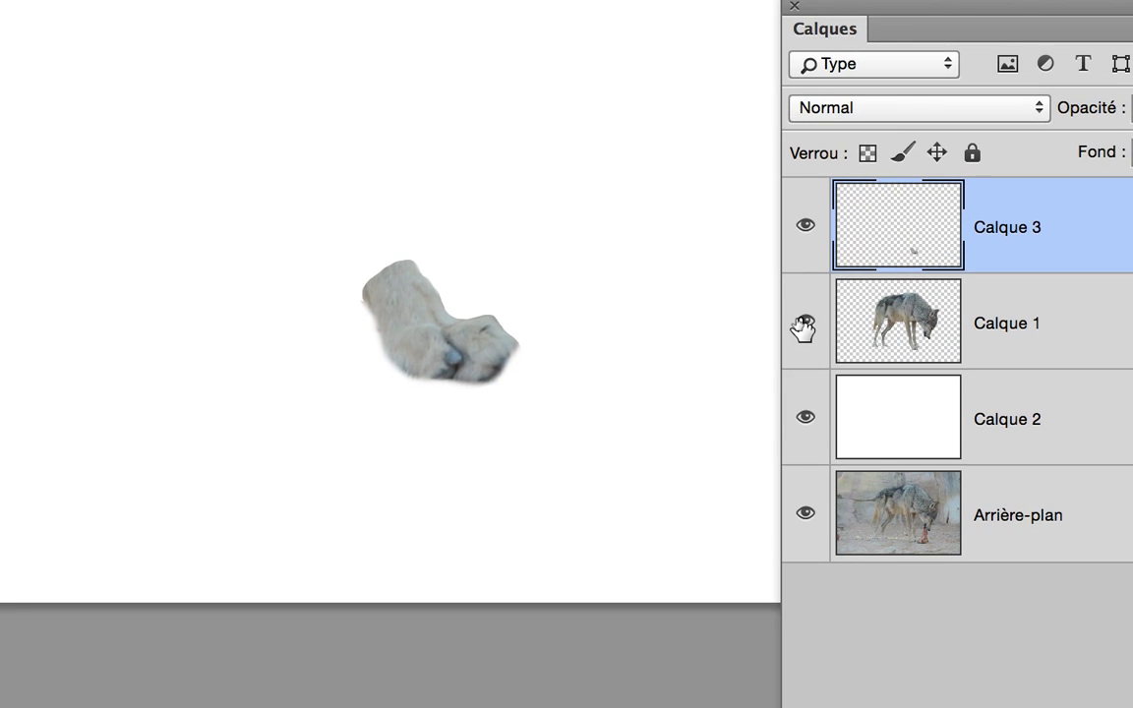
left_click(867, 303)
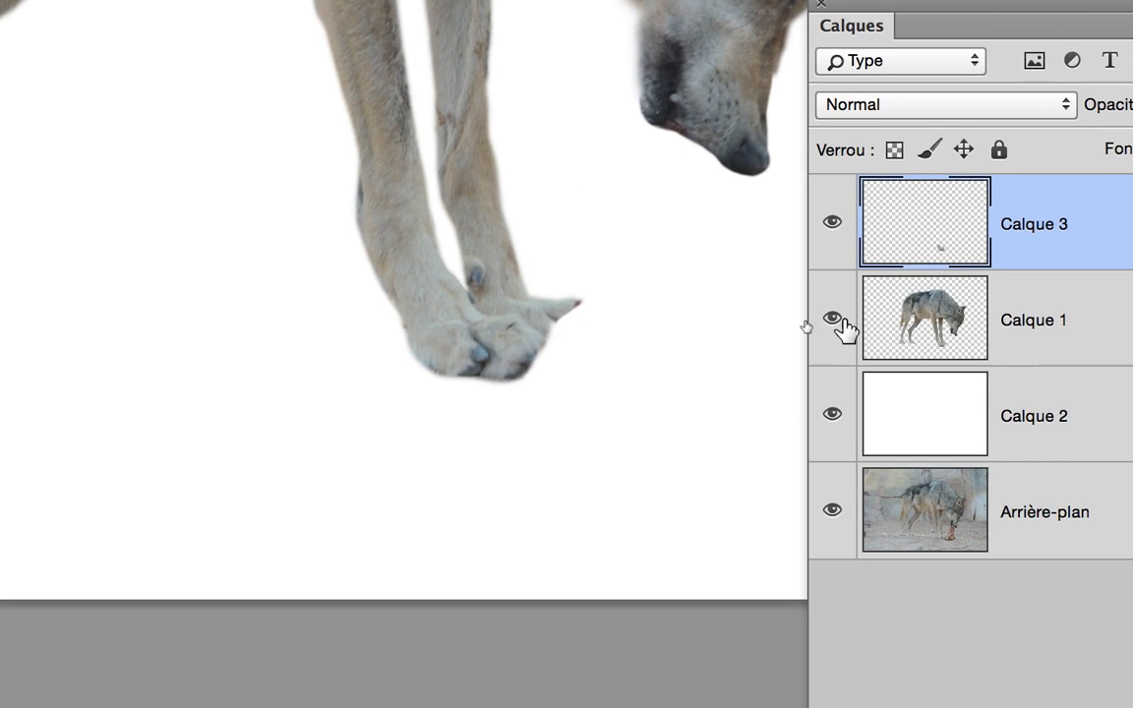
left_click(834, 319)
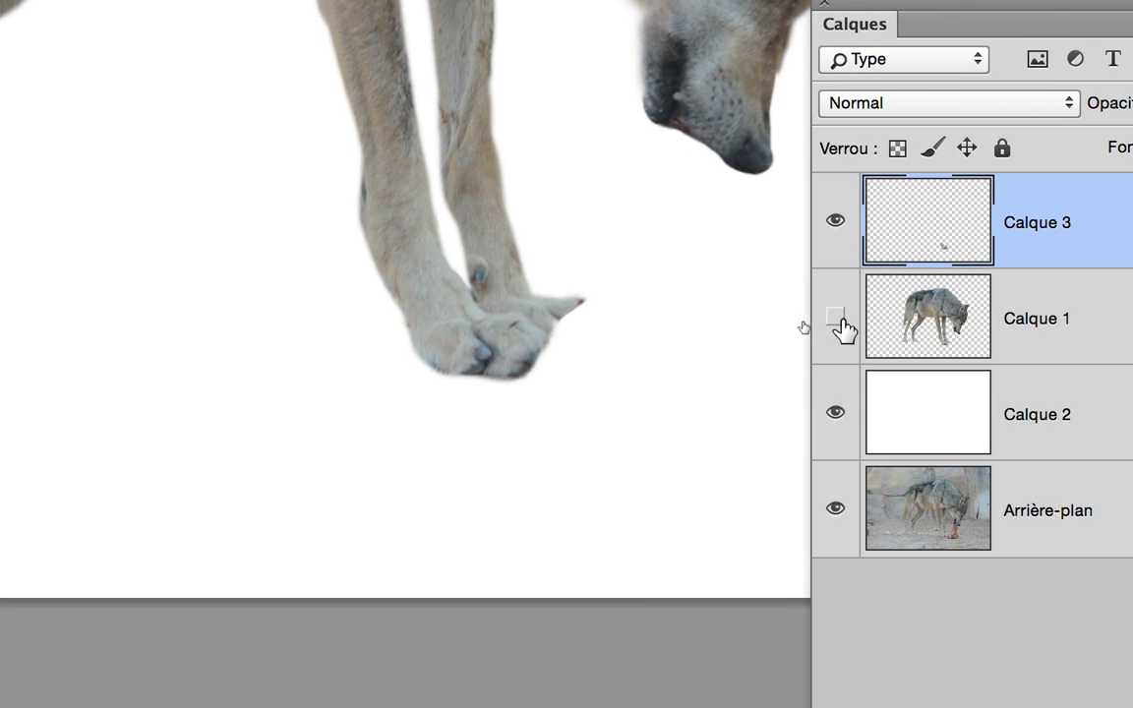
left_click(838, 316)
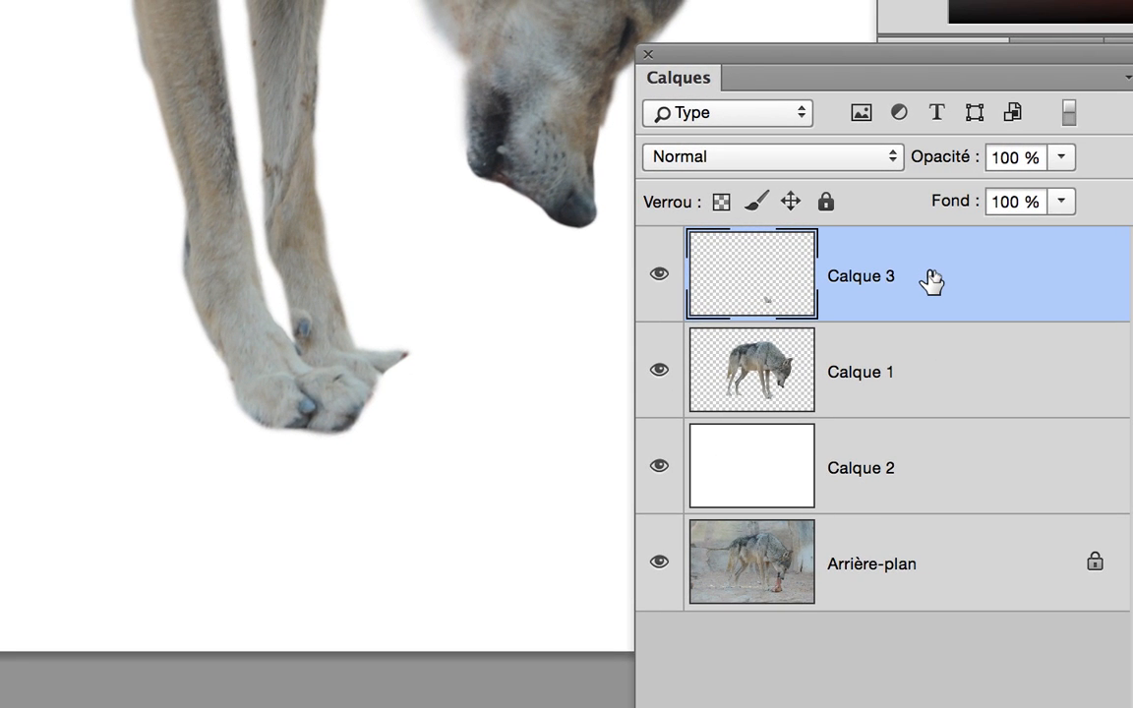
- Duplicate the Calque 3 paw layer, and move the paw on the original Calque 3 over the malformed foot of the other front leg
left_click_drag(932, 280, 971, 508)
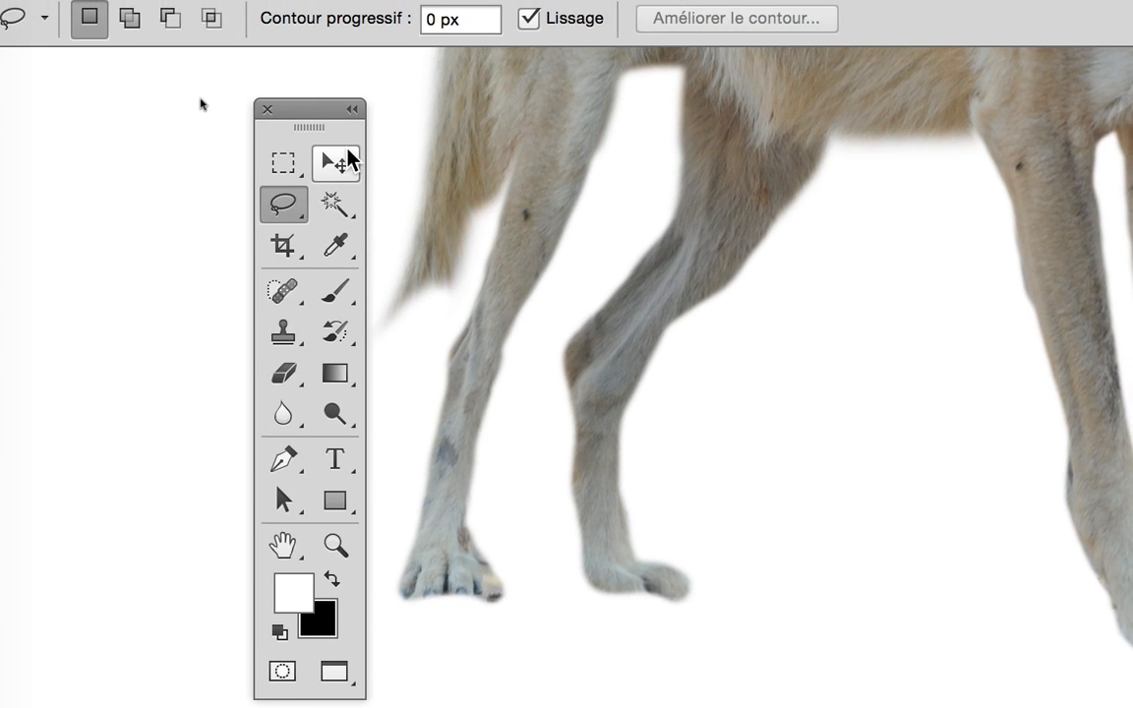
left_click(346, 163)
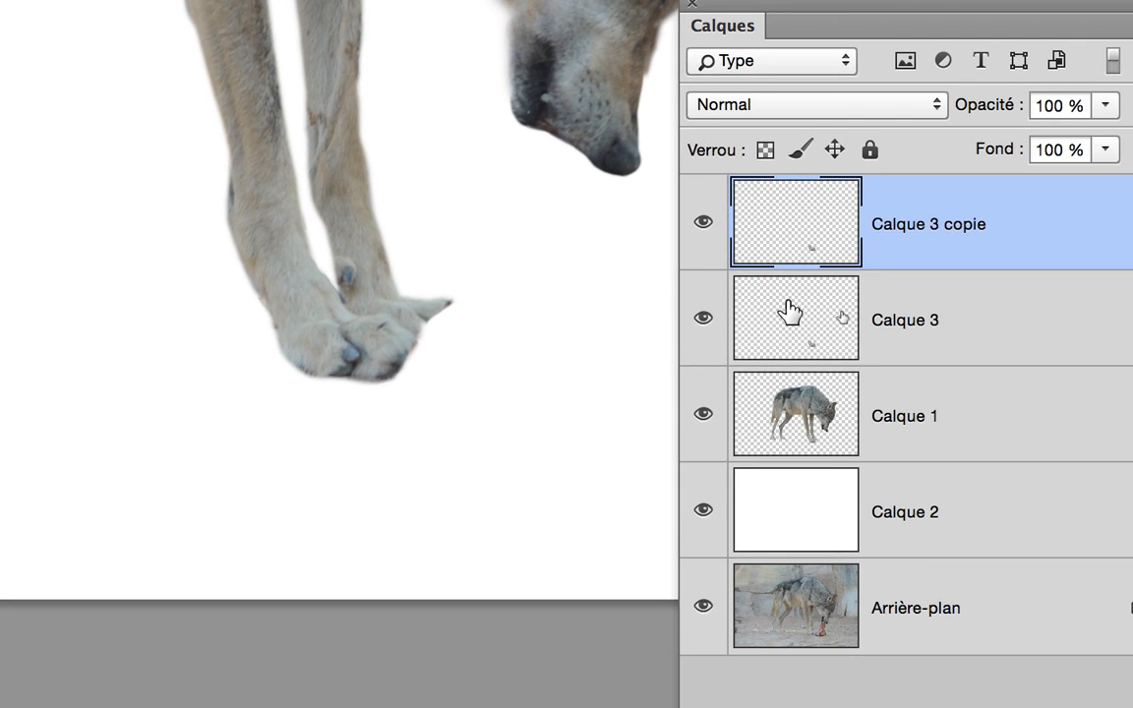
left_click(880, 416)
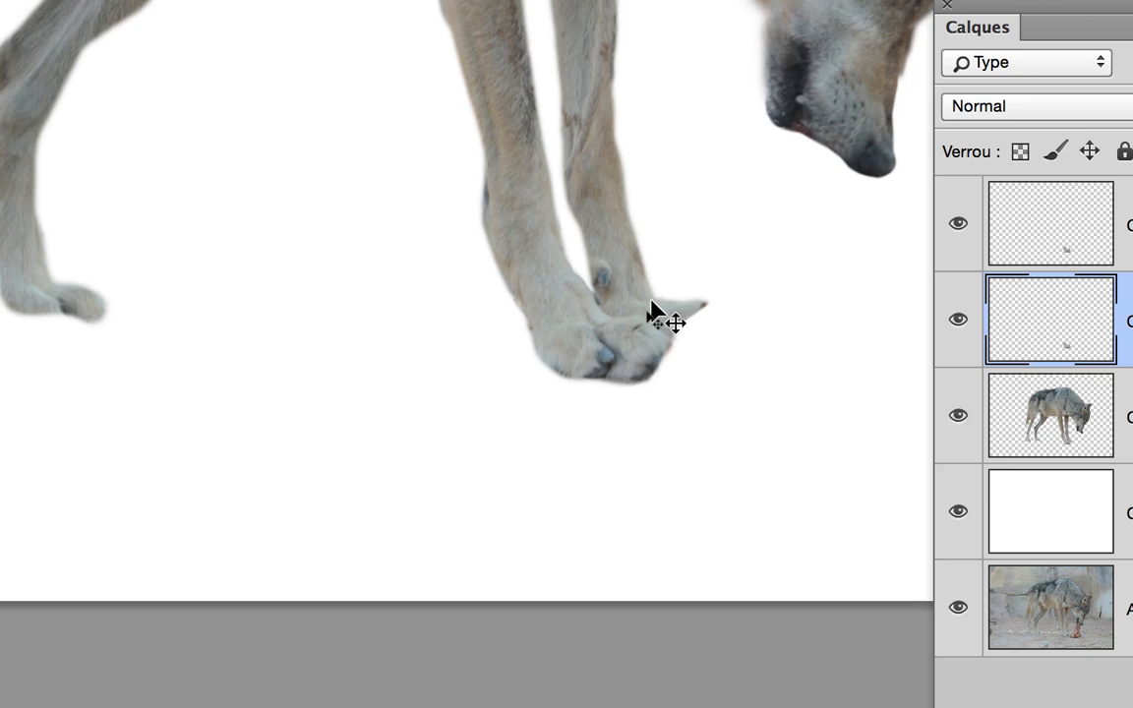
left_click_drag(674, 311, 722, 288)
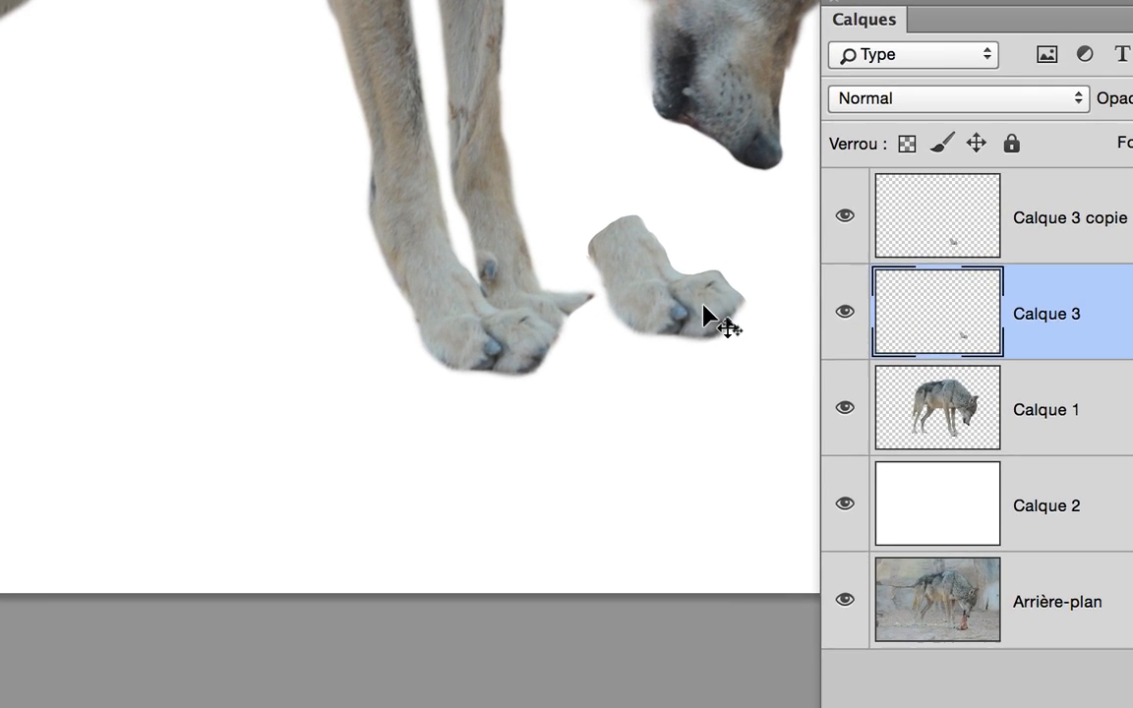
left_click_drag(698, 316, 662, 317)
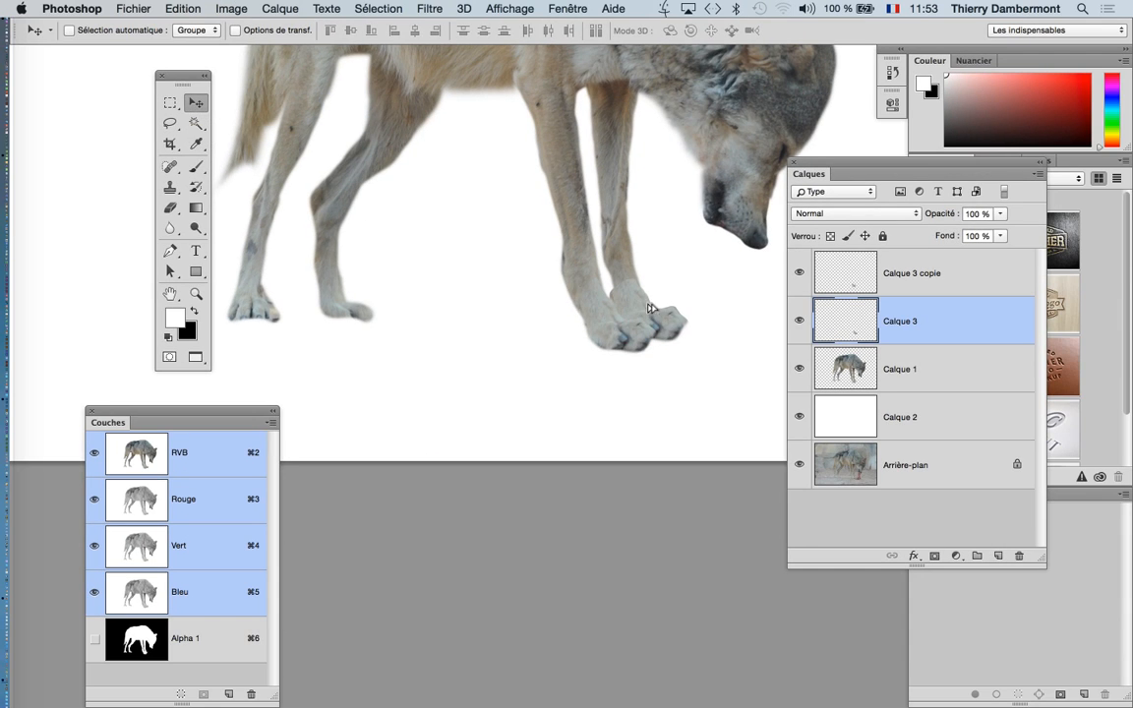
mouse_move(632, 307)
left_mouse_down()
mouse_move(554, 311)
mouse_move(566, 332)
mouse_move(589, 316)
mouse_move(644, 316)
left_mouse_up()
- Blend the upper edge of the Calque 3 paw into the leg with a soft 46 px Eraser, and check the layer in isolation
scroll(639, 307, "up", 5)
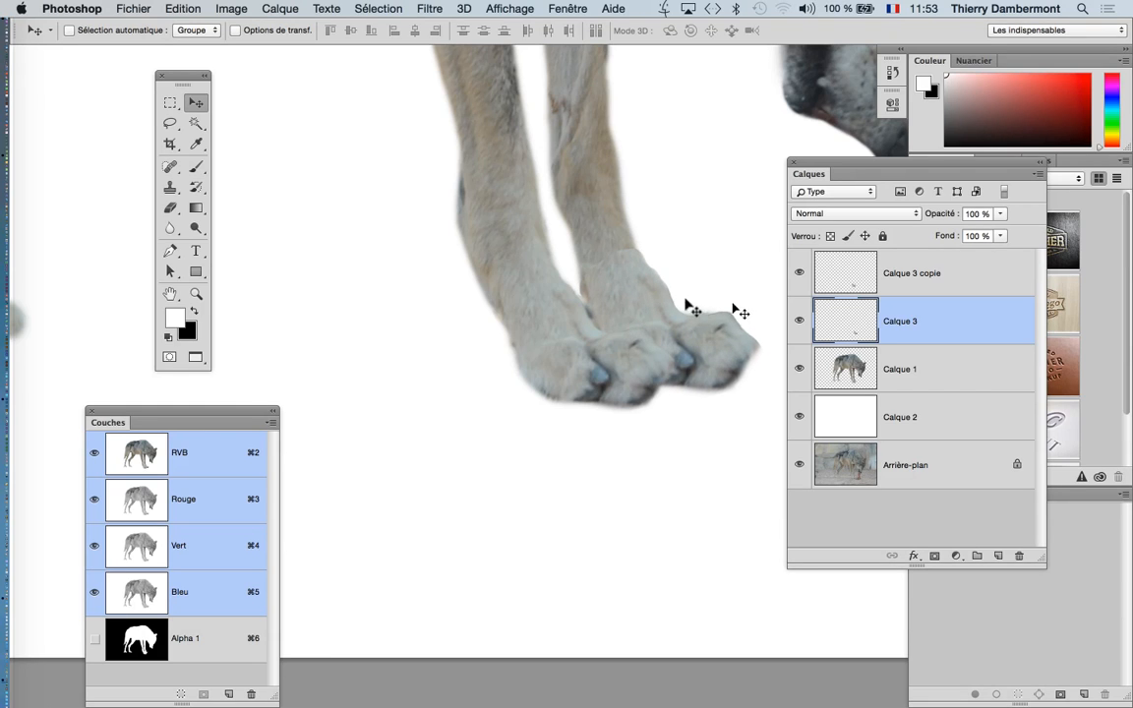
scroll(681, 295, "up", 5)
scroll(657, 292, "up", 3)
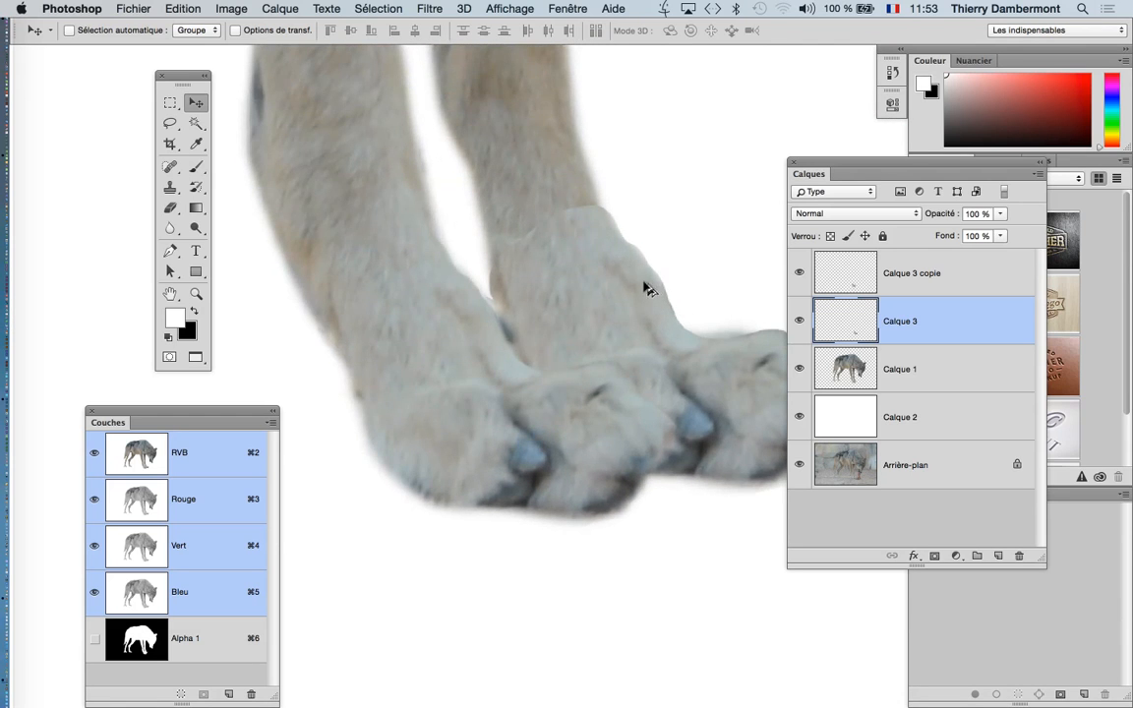
scroll(611, 260, "right", 4)
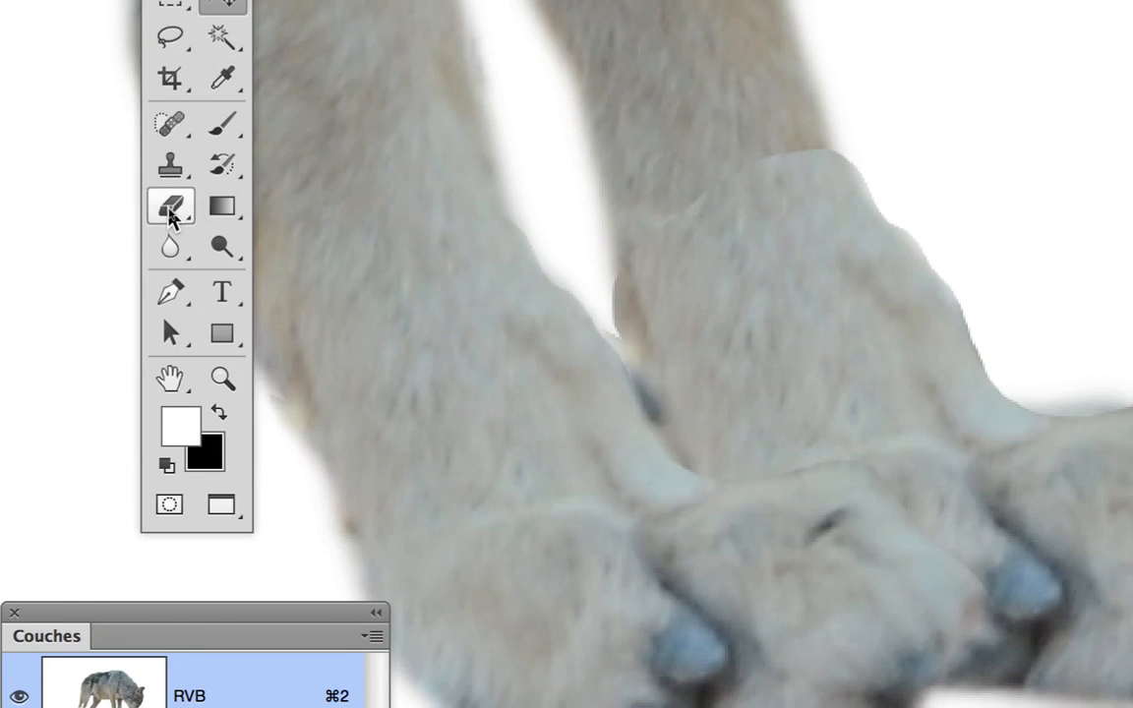
left_click(169, 211)
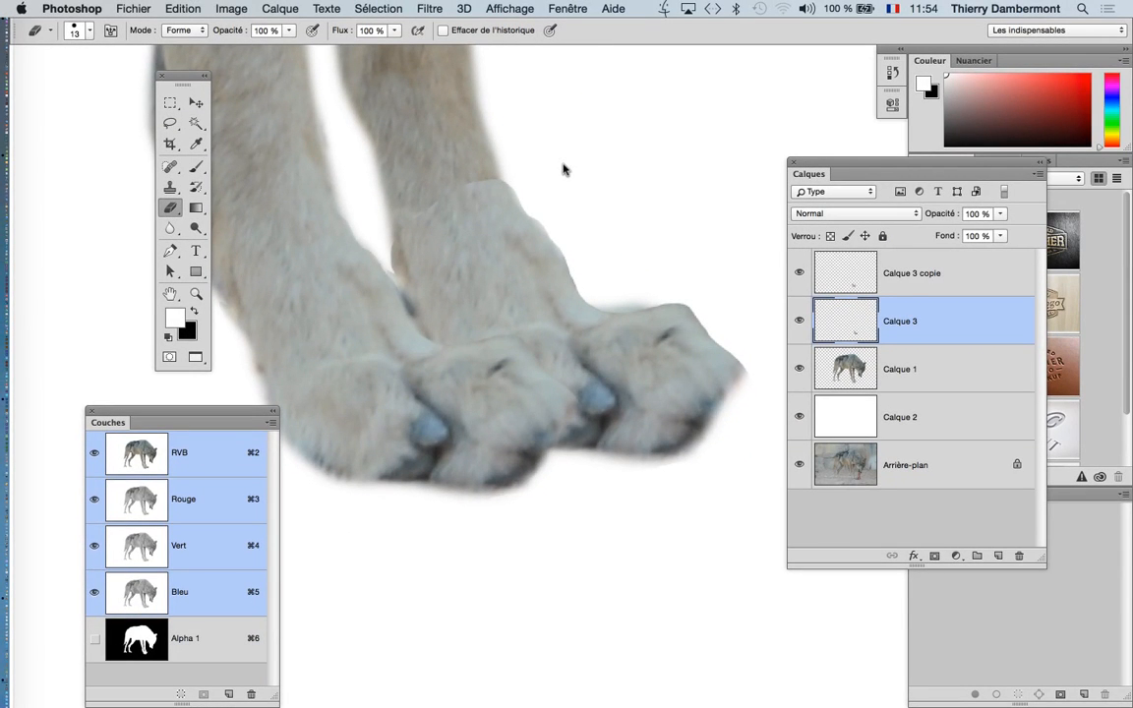
mouse_move(564, 170)
left_mouse_down()
mouse_move(606, 172)
mouse_move(584, 201)
mouse_move(586, 227)
mouse_move(566, 97)
mouse_move(554, 101)
mouse_move(559, 122)
left_mouse_up()
mouse_move(602, 164)
left_mouse_down()
mouse_move(582, 93)
mouse_move(632, 99)
mouse_move(629, 118)
left_mouse_up()
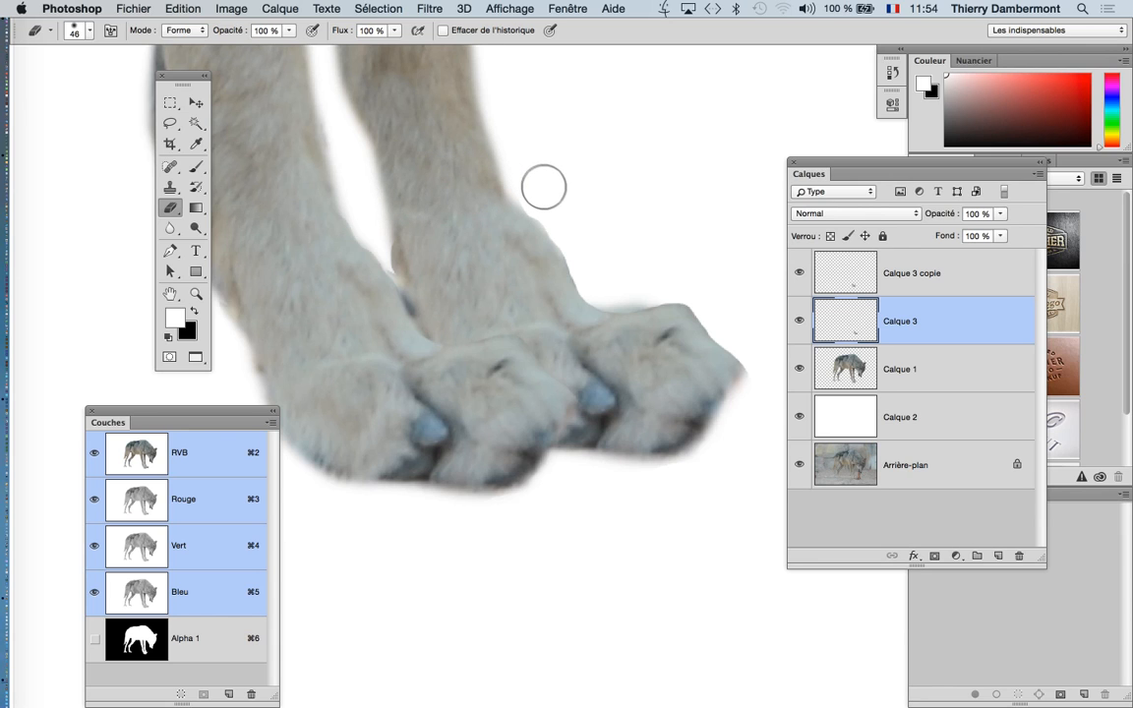
left_click(799, 321, "alt")
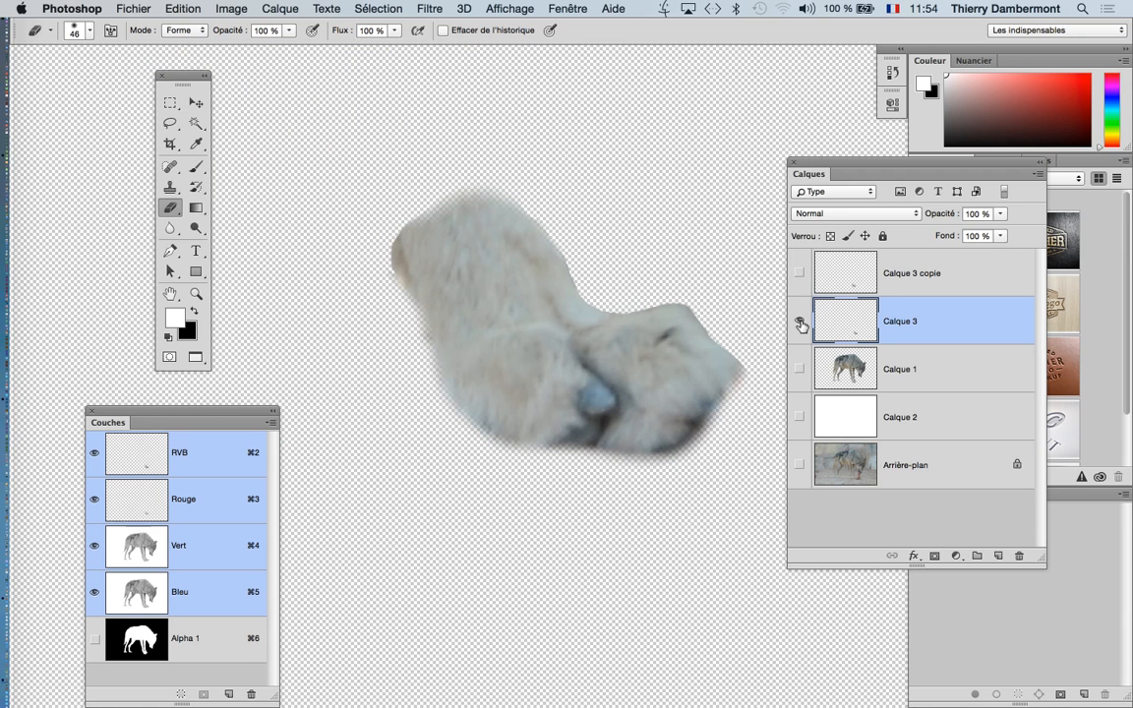
left_click(799, 322, "alt")
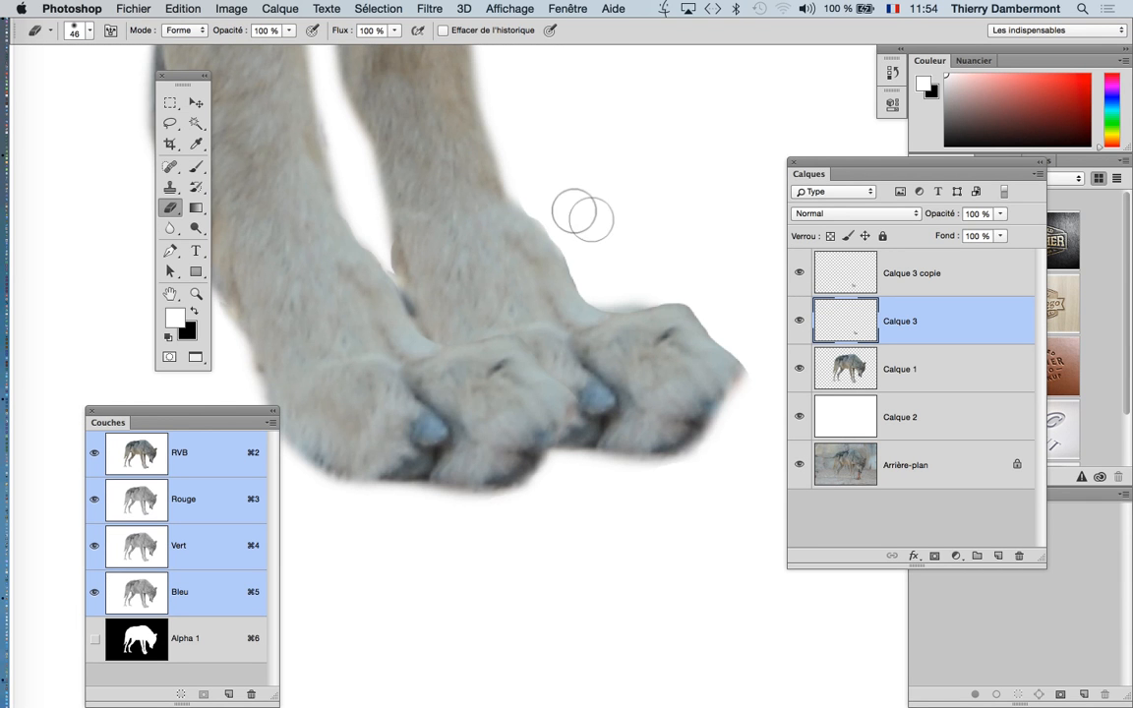
- Soften the outer contour of the Calque 3 paw around the ankle and toes with a 34 px Eraser
left_click(569, 213, "ctrl+alt")
left_click_drag(569, 213, 523, 195)
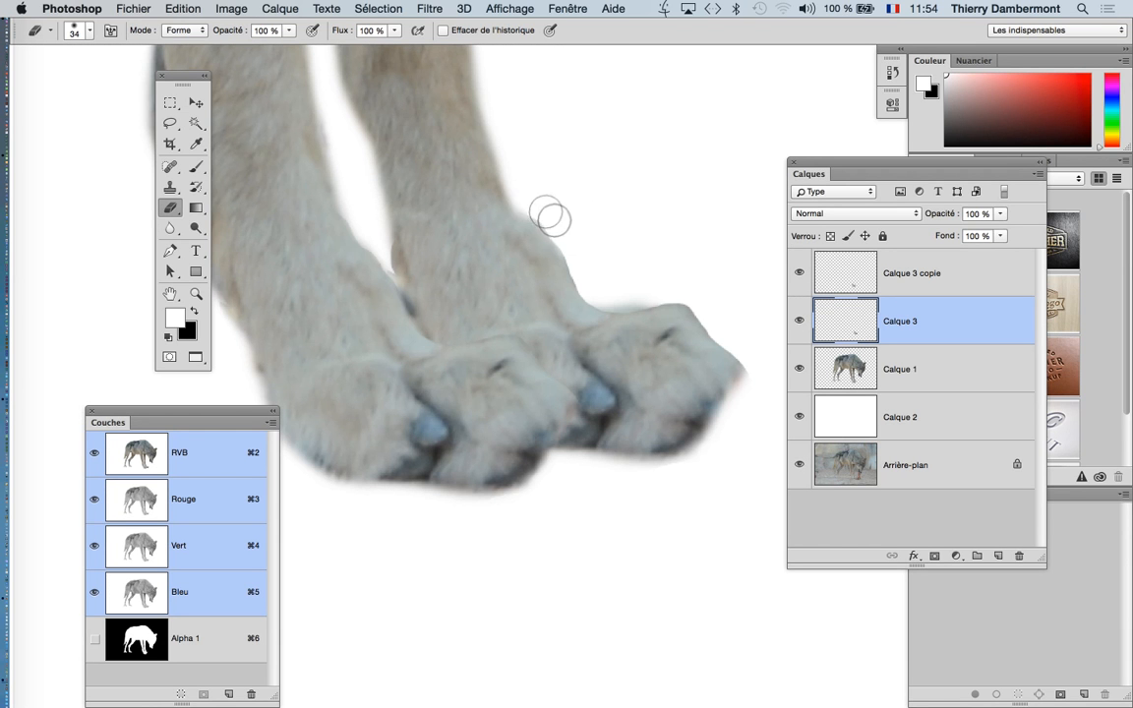
mouse_move(580, 263)
left_mouse_down()
mouse_move(592, 290)
mouse_move(668, 300)
mouse_move(722, 324)
mouse_move(754, 401)
mouse_move(736, 474)
mouse_move(738, 450)
mouse_move(647, 481)
mouse_move(615, 472)
left_mouse_up()
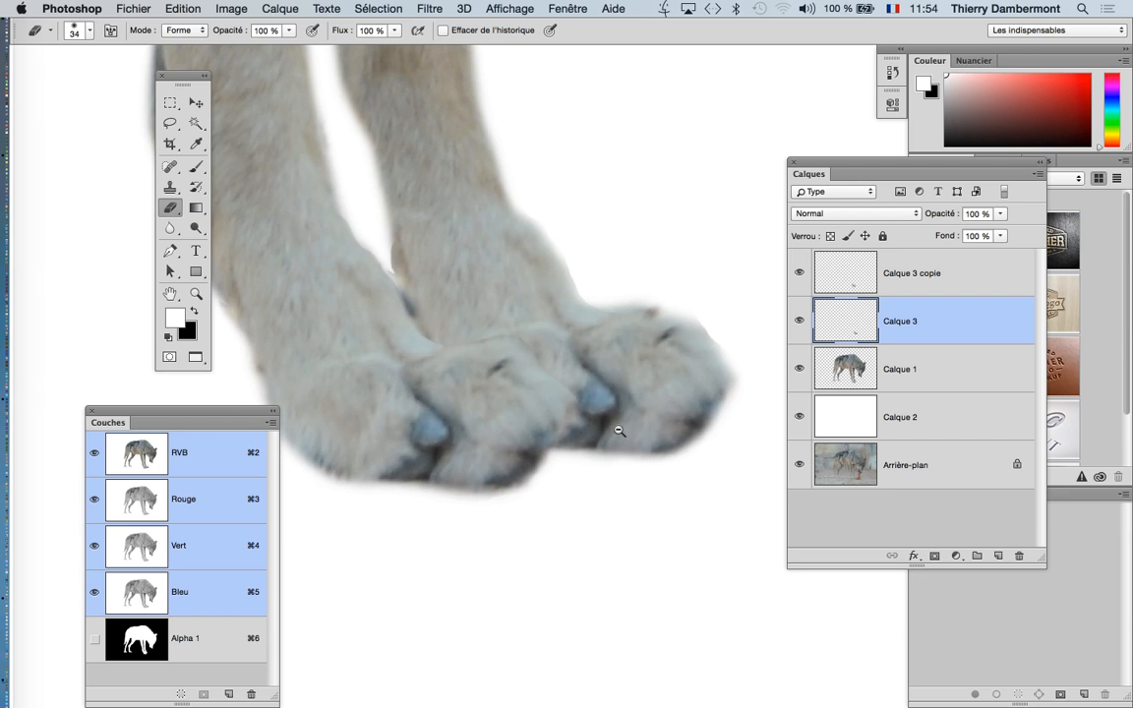
left_click_drag(589, 419, 601, 414)
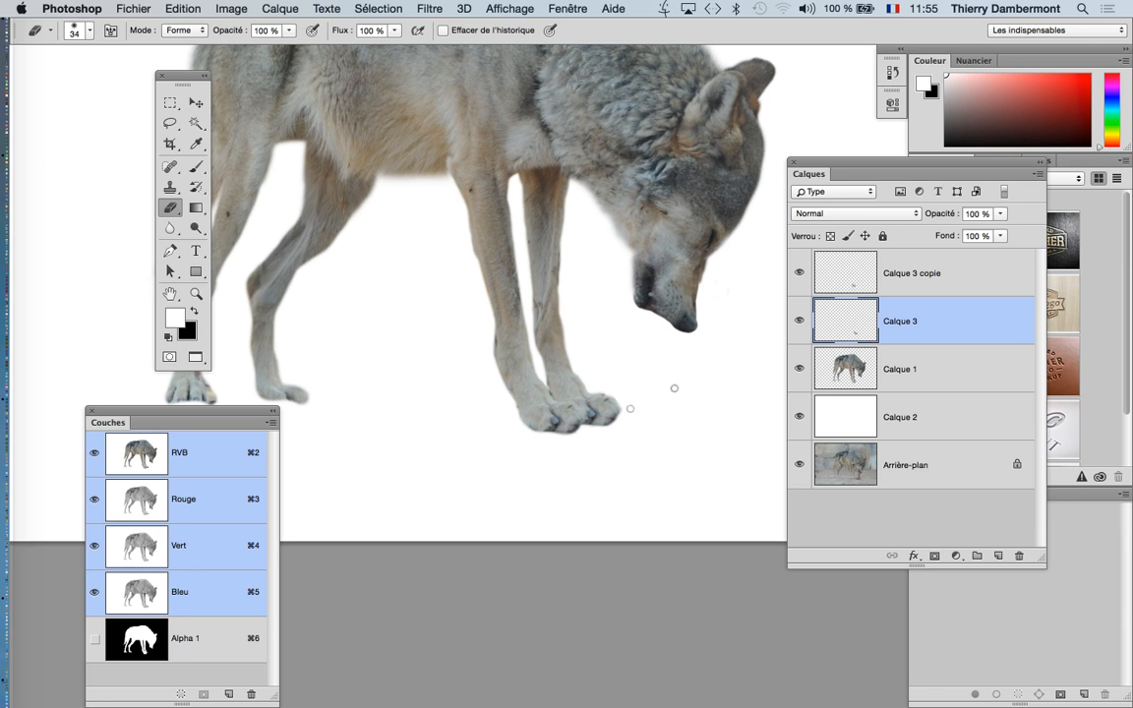
scroll(608, 359, "down", 2)
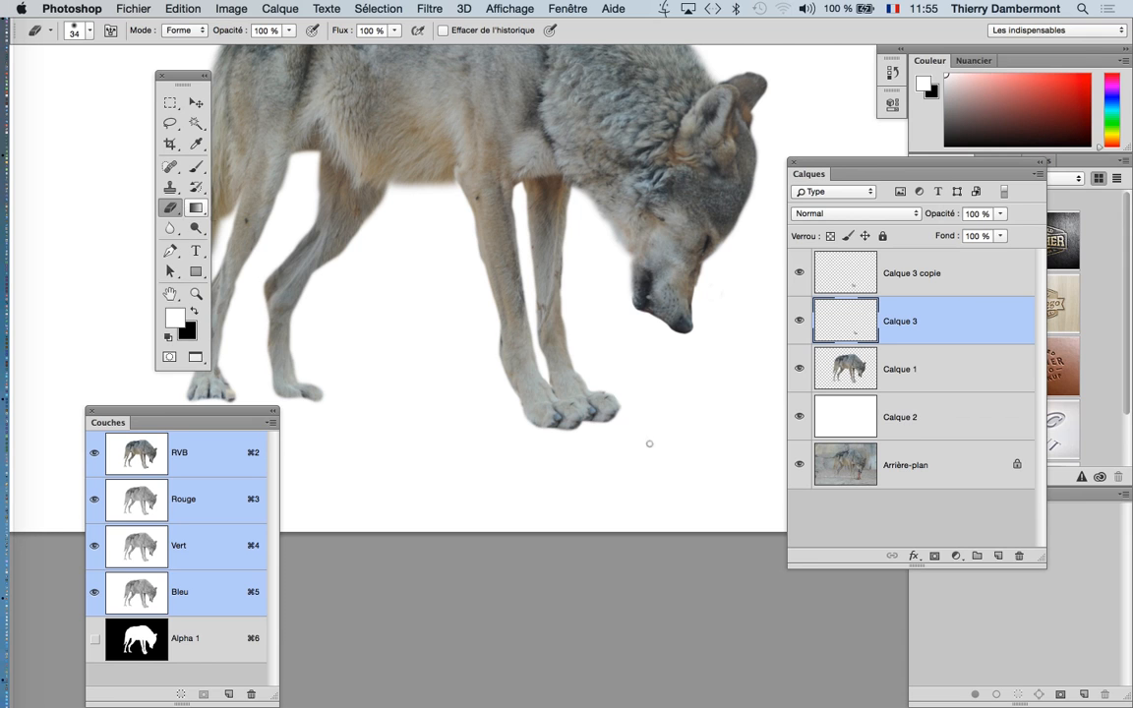
- Examine the rebuilt front paws up close and in proportion to the rest of the wolf
scroll(555, 443, "up", 3)
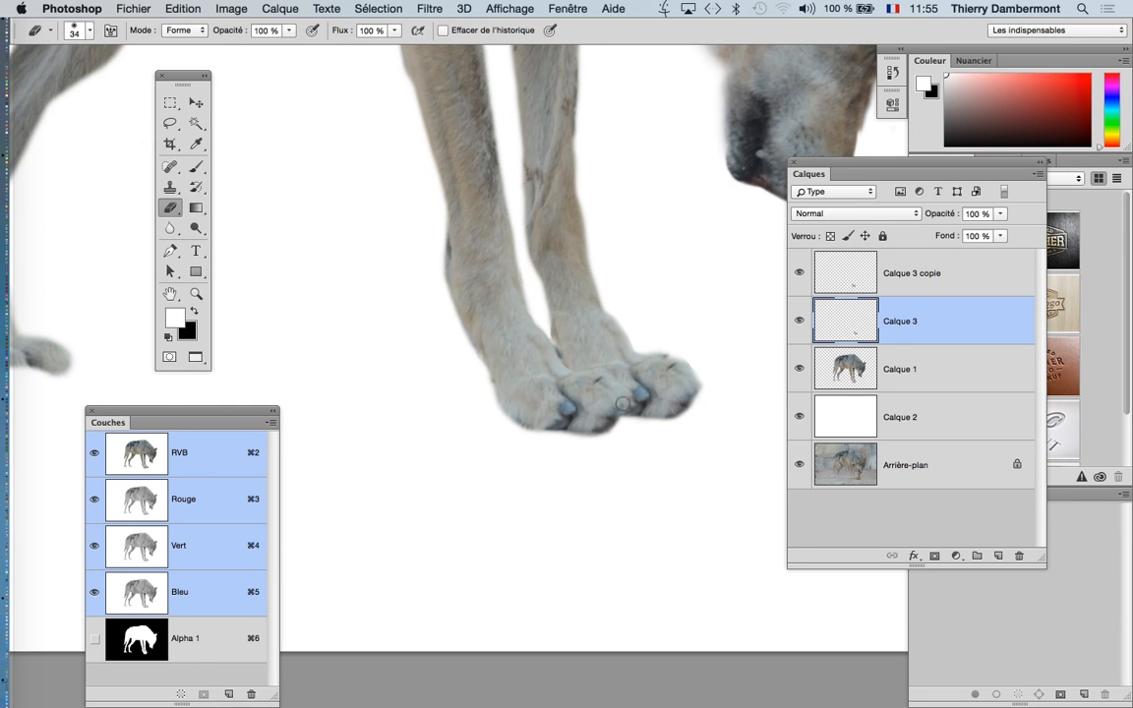
scroll(658, 412, "down", 3)
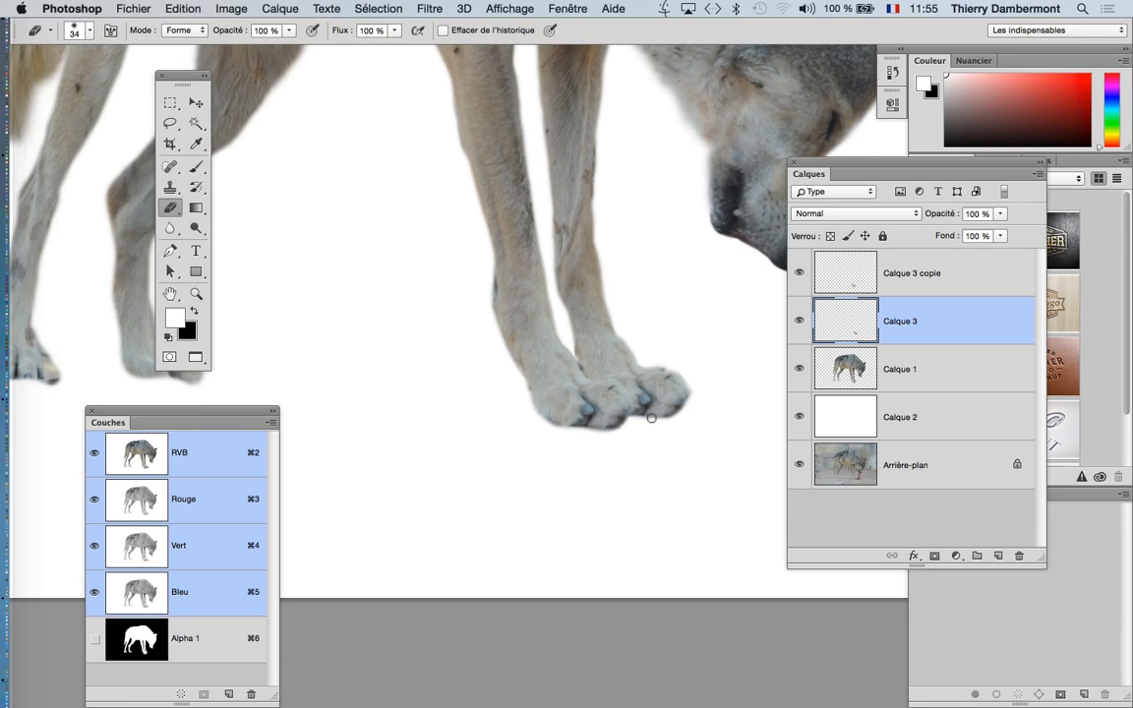
scroll(650, 418, "down", 1)
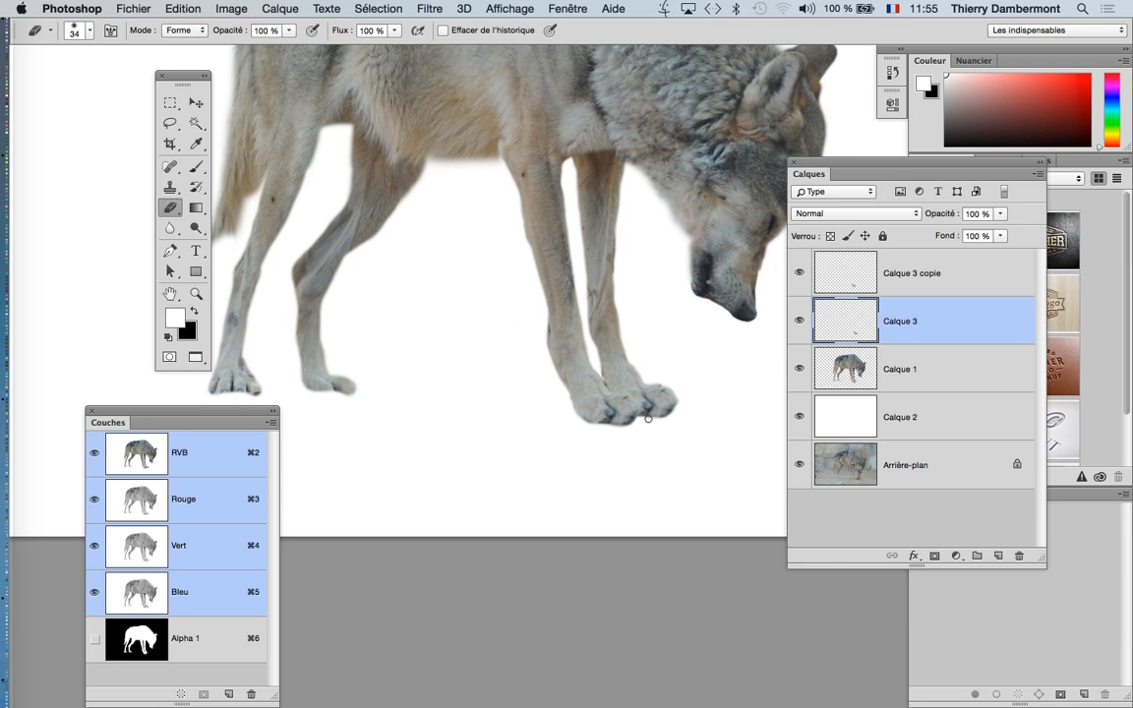
scroll(648, 417, "down", 1)
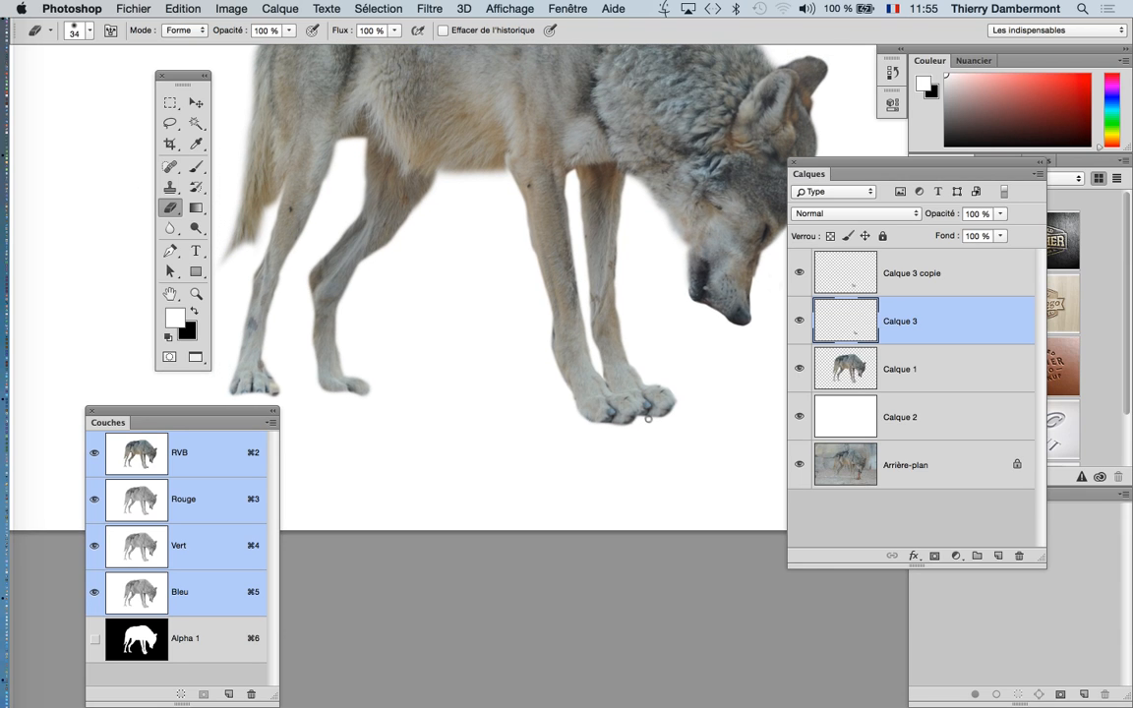
scroll(648, 418, "down", 1)
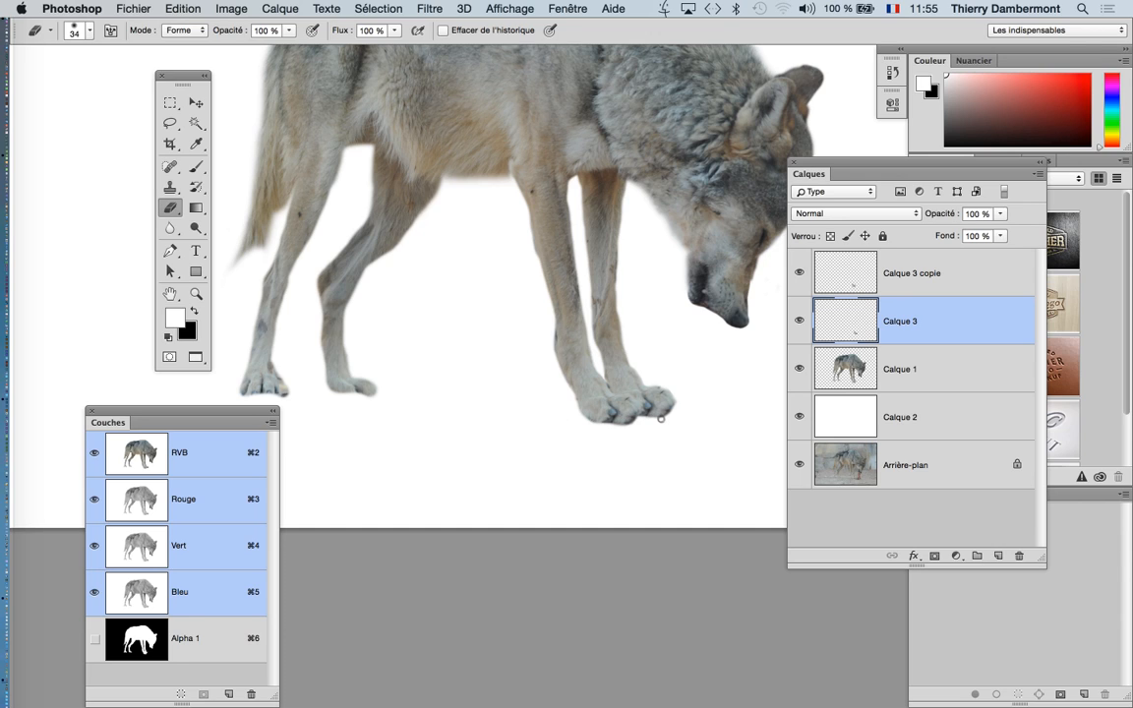
scroll(661, 418, "down", 2)
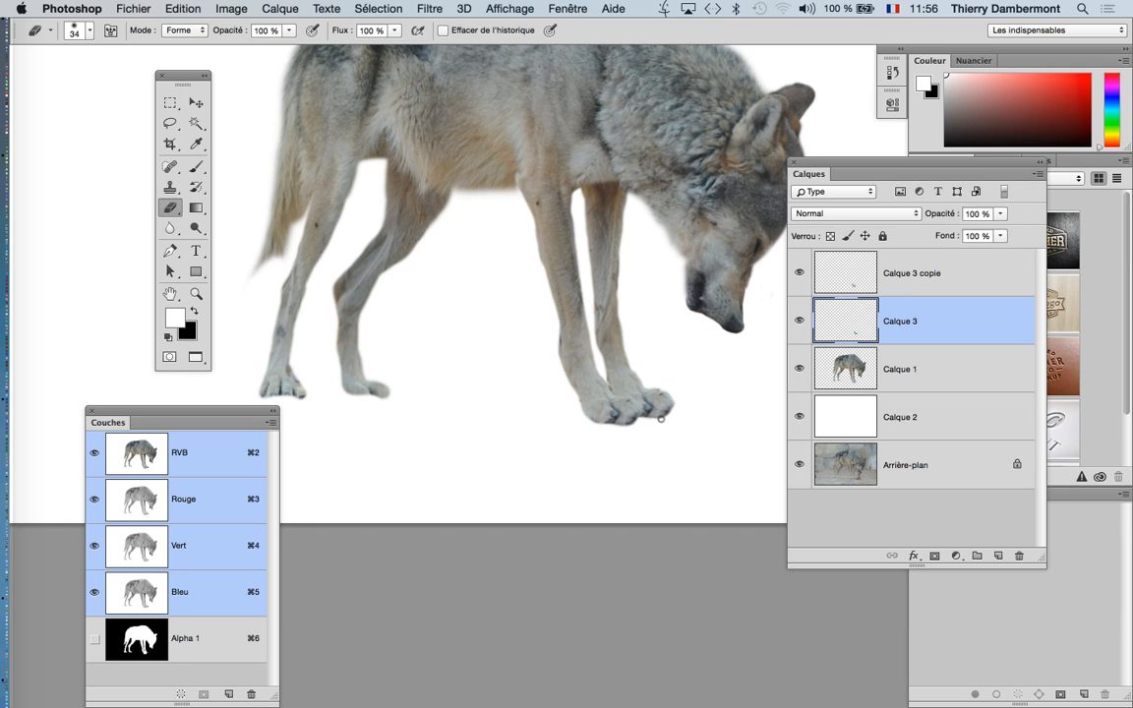
scroll(655, 419, "down", 3)
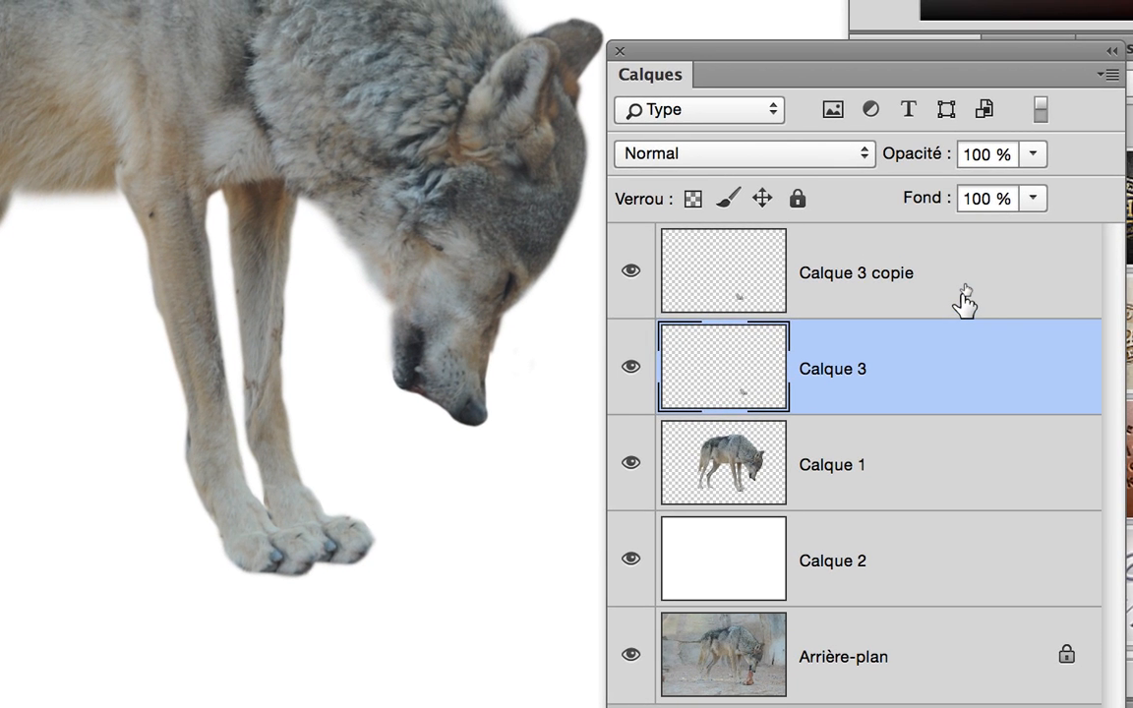
- Merge the Calque 3 copie, Calque 3 and Calque 1 layers into a single wolf layer, leaving Calque 2 and Arrière-plan separate
left_click(964, 300)
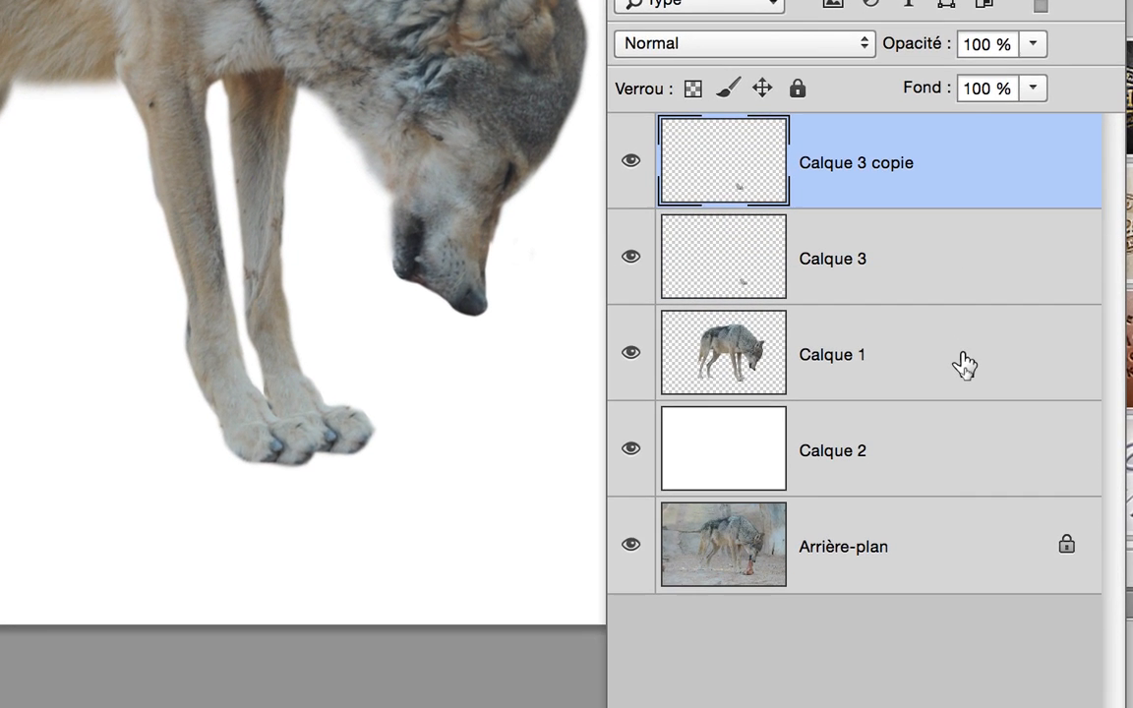
left_click(964, 364, "shift")
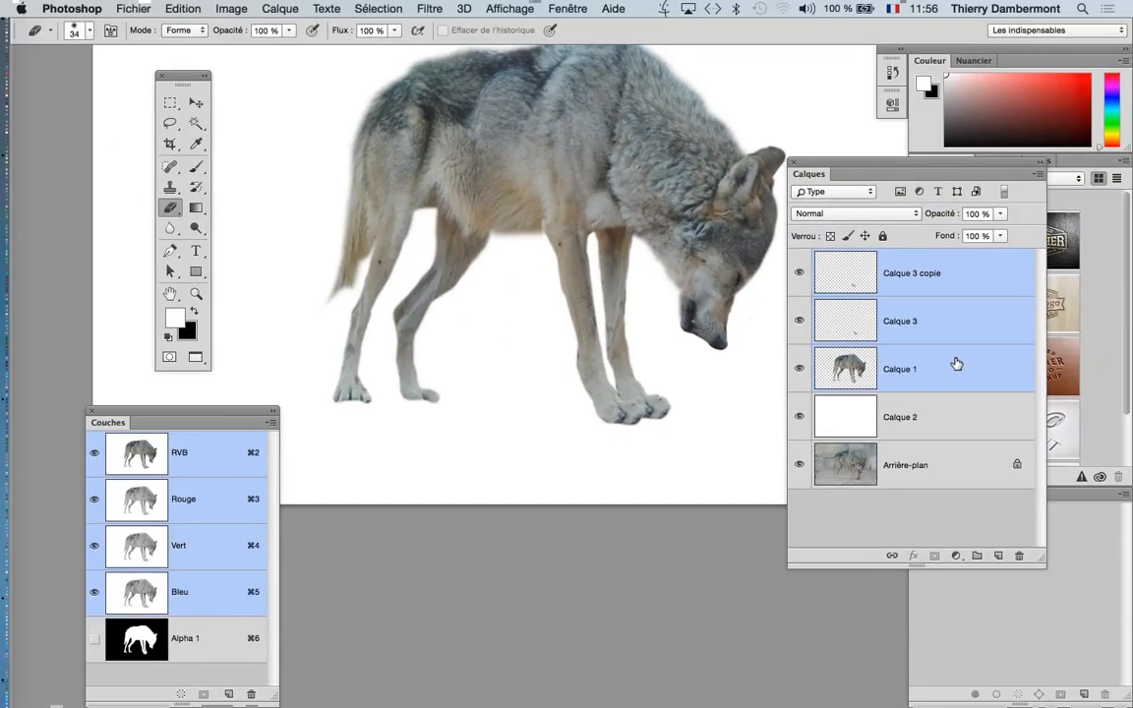
left_click(292, 10)
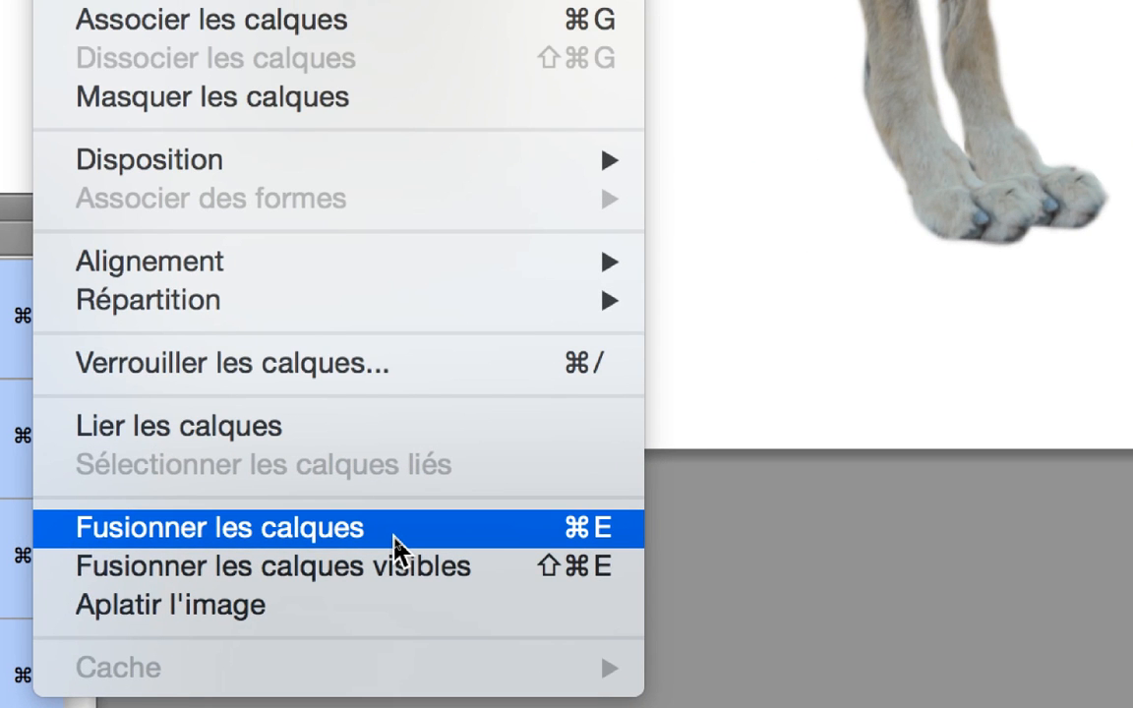
left_click(394, 528)
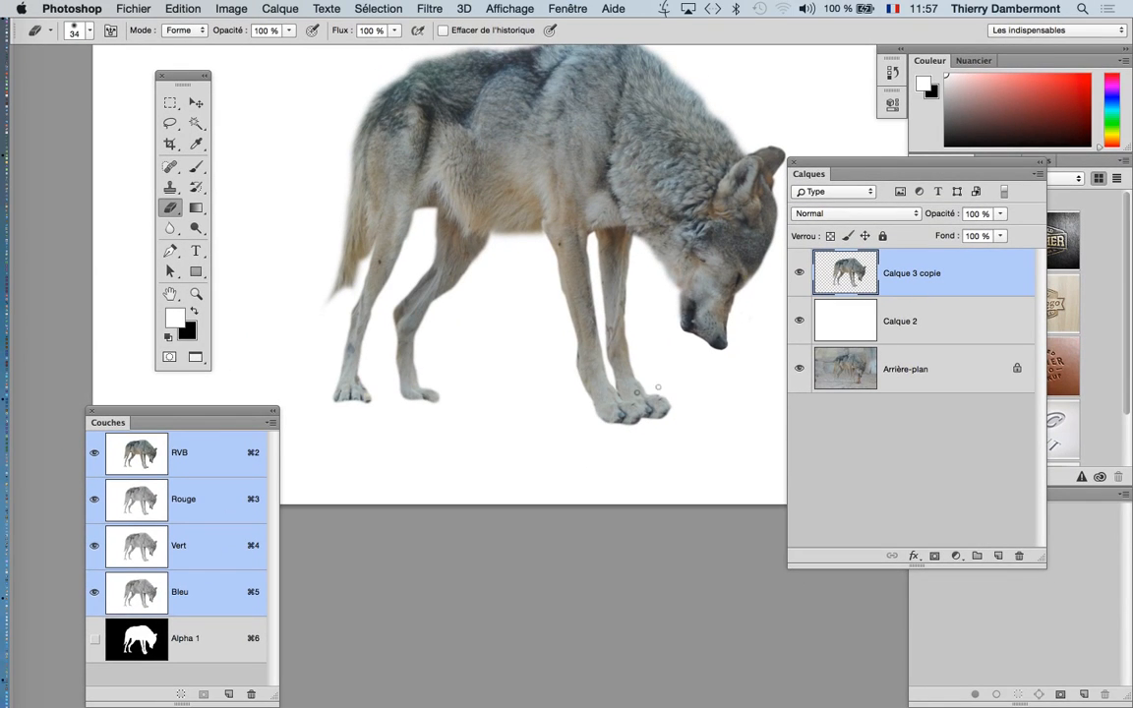
- Check the whole merged wolf and start saving the document with the Save As command
key("super+minus")
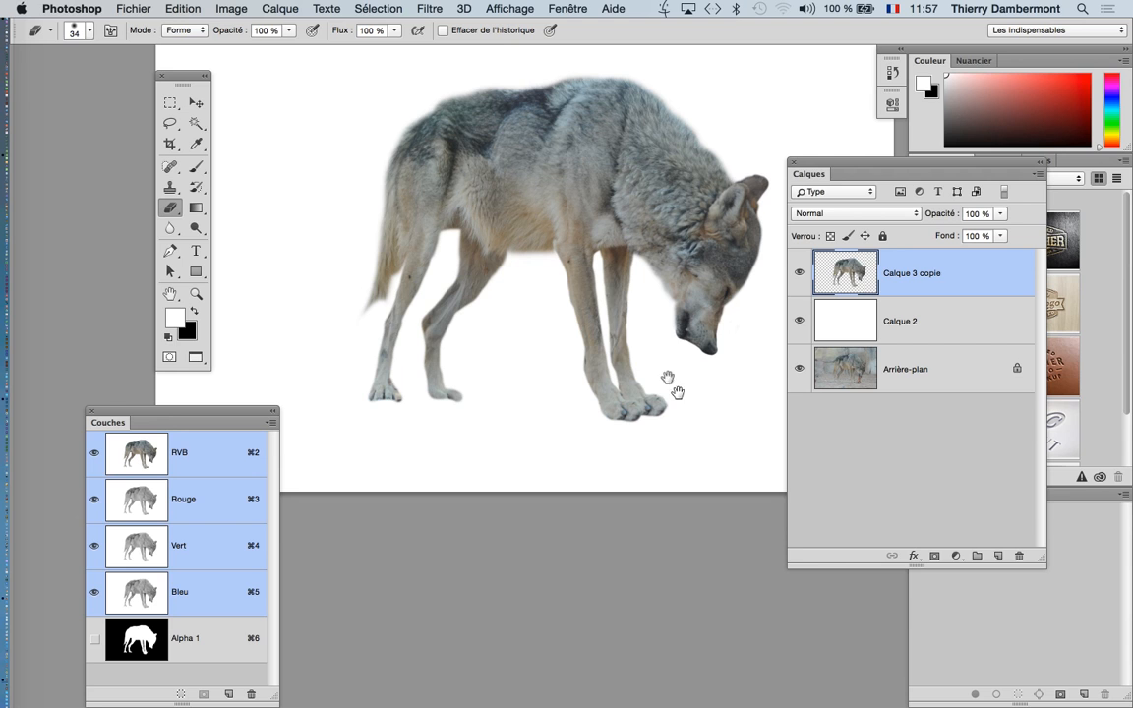
left_click_drag(576, 370, 541, 369)
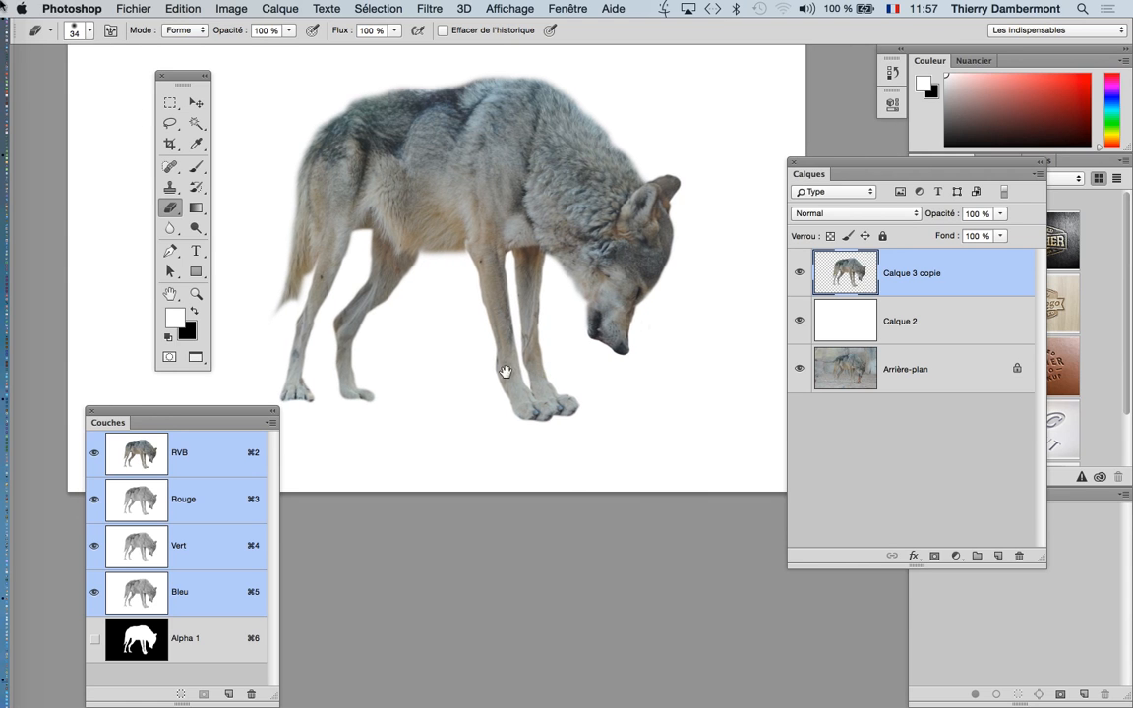
left_click(134, 9)
left_click(285, 171)
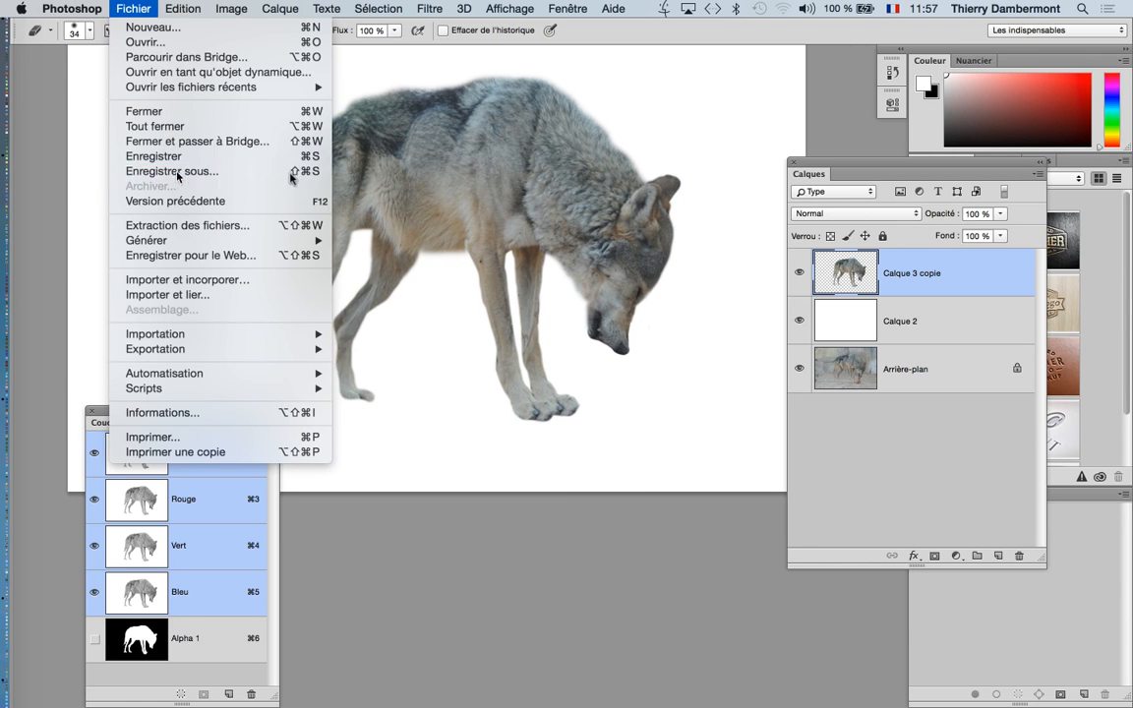